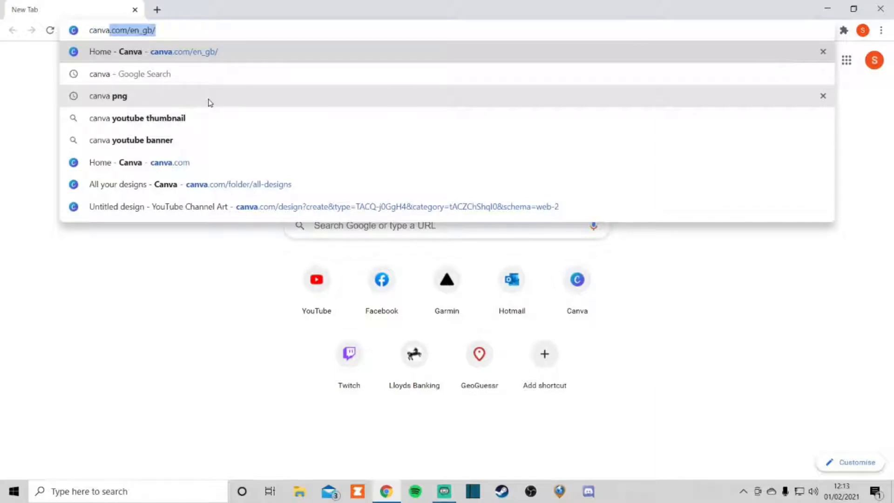
Step: Open the Canva website through a Google search for canva and create a blank YouTube Channel Art design
left_click(208, 75)
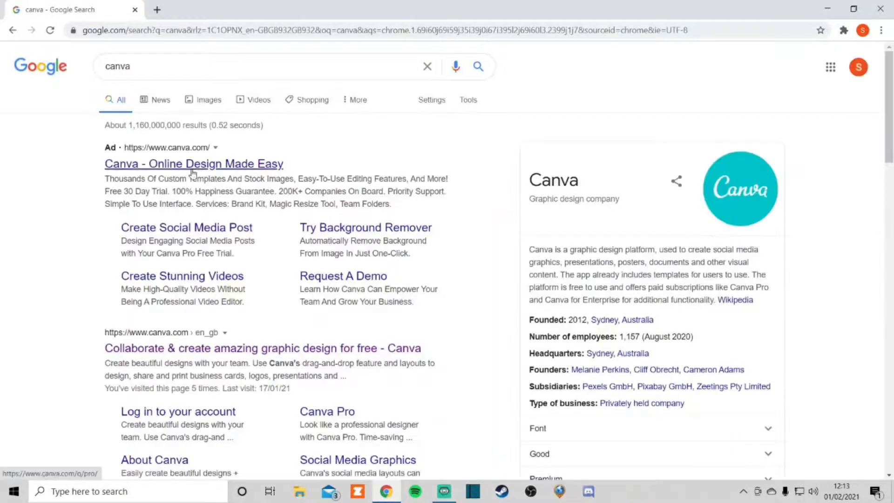
left_click(188, 350)
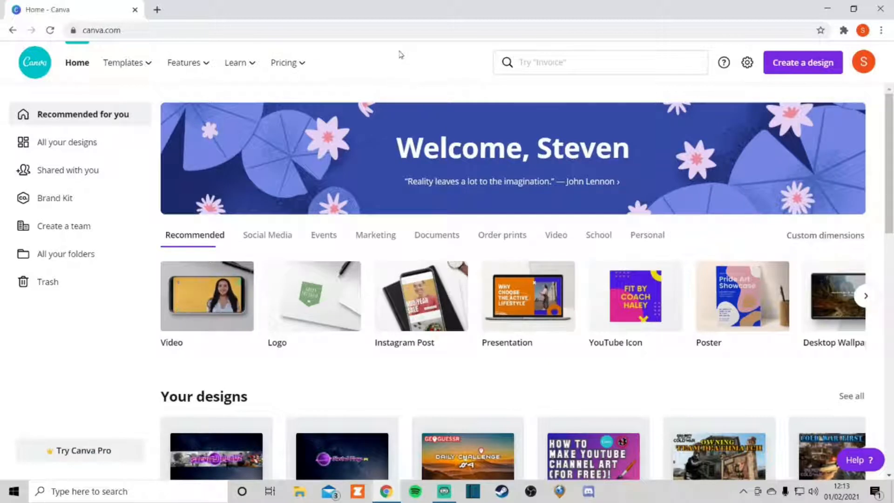
left_click(797, 73)
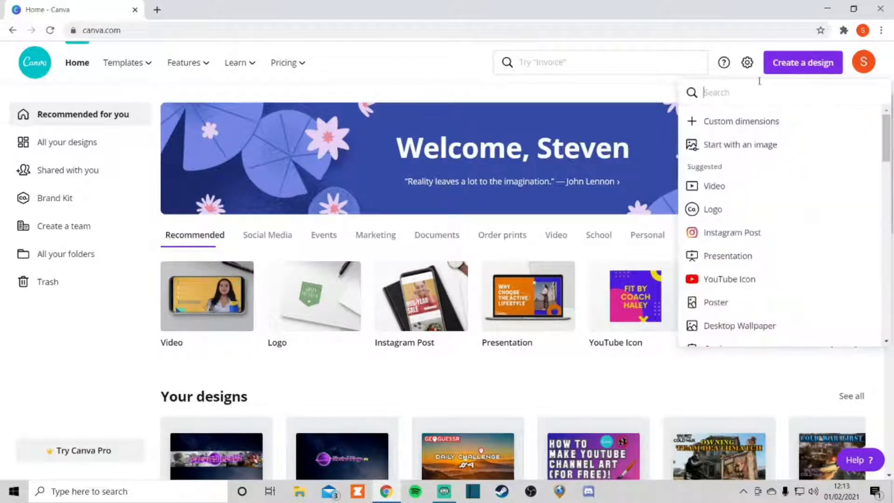
type("you")
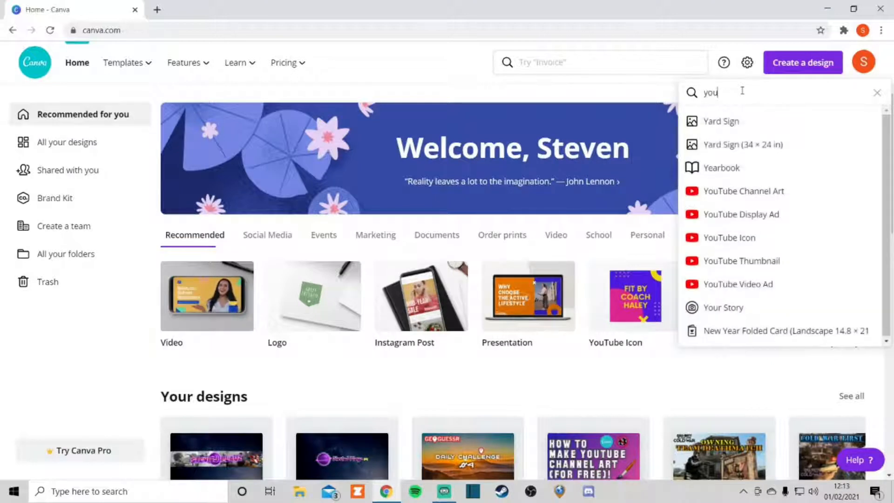
type("tube")
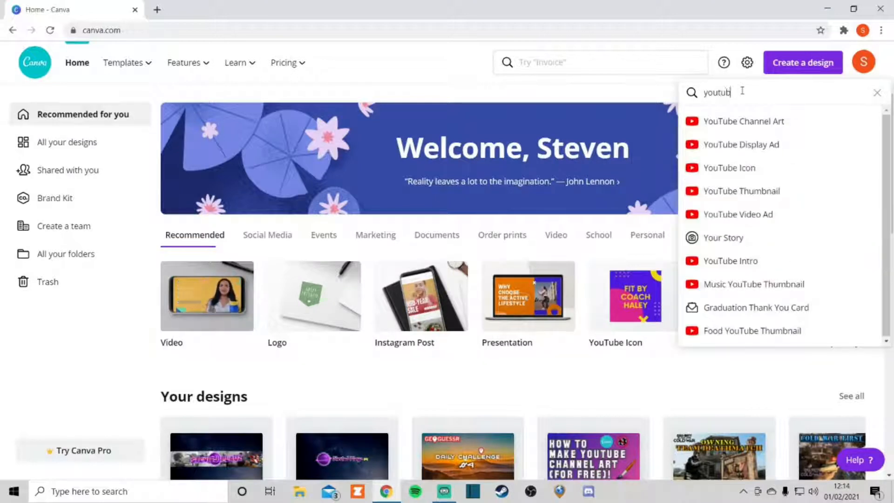
left_click(750, 129)
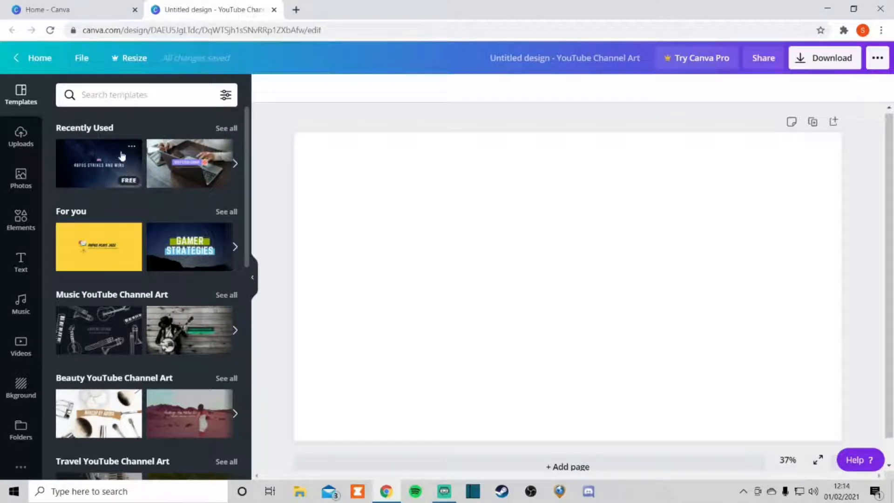
Step: Browse the channel art templates and try the "Always Au Naturel" beauty template on the blank canvas
scroll(136, 158, "down", 8)
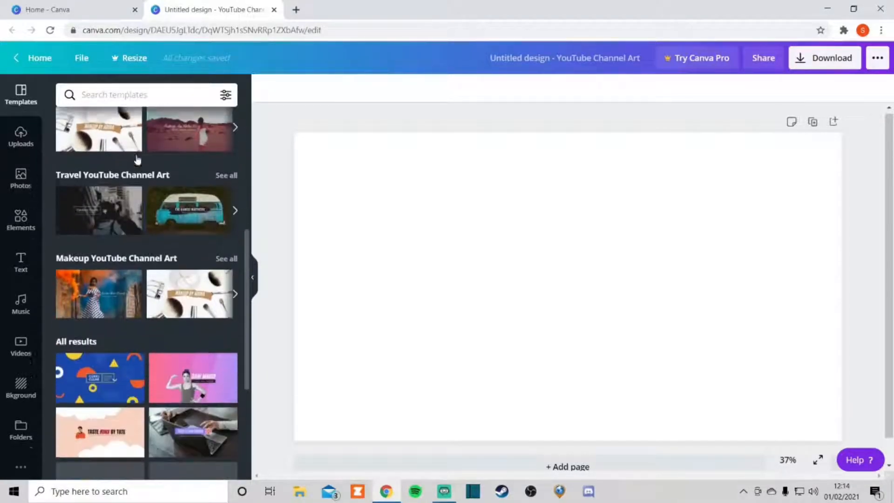
scroll(137, 157, "up", 6)
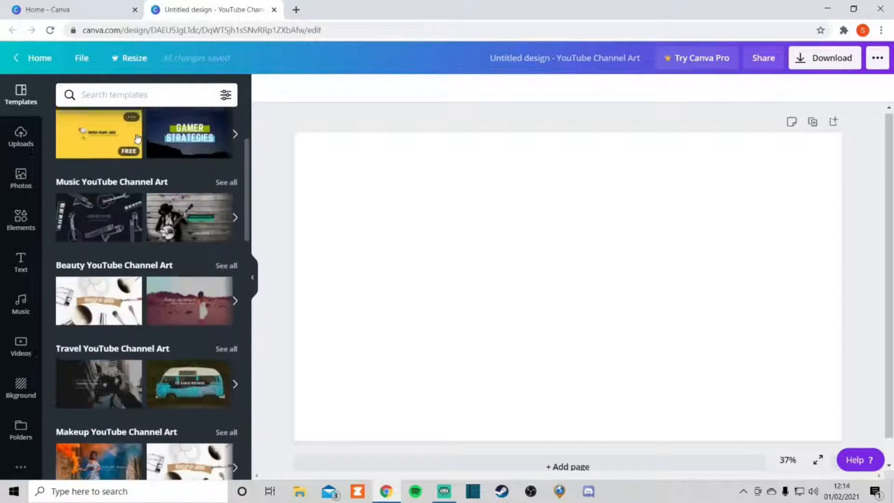
scroll(137, 135, "up", 2)
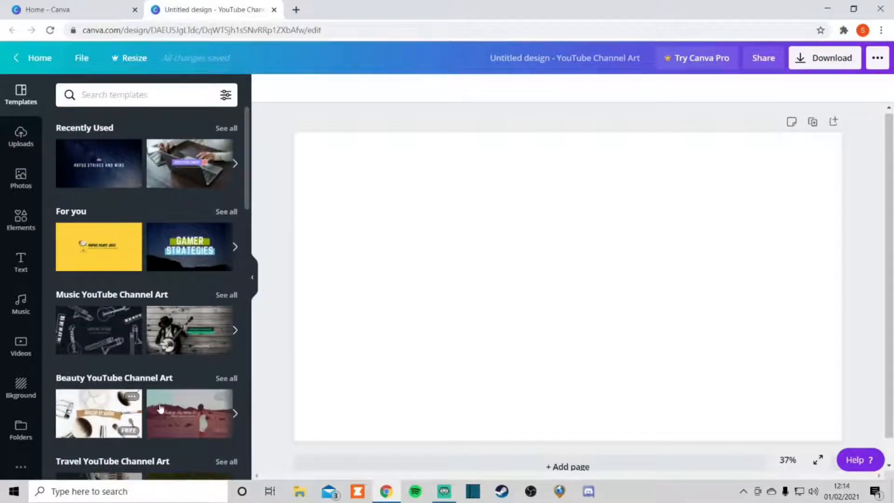
left_click(185, 410)
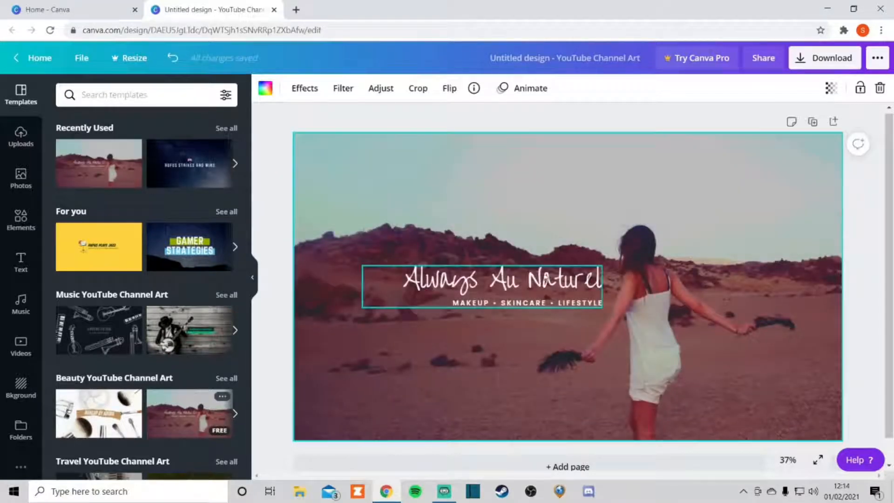
scroll(732, 178, "down", 1)
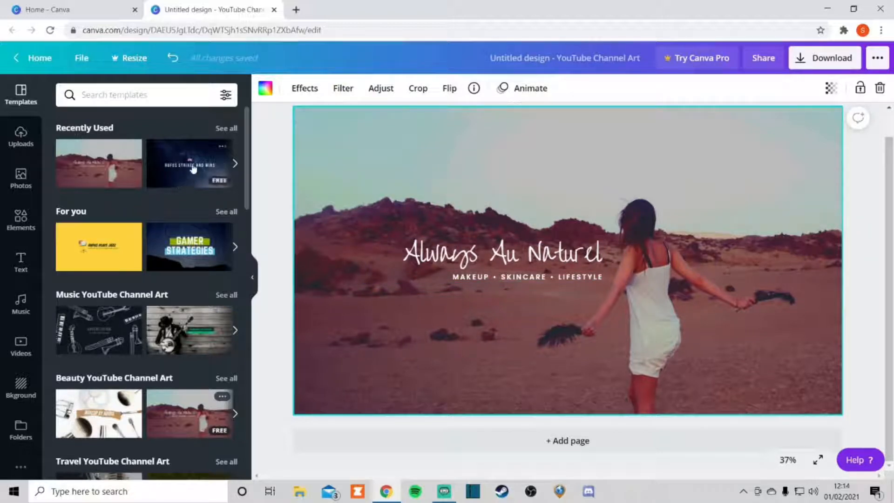
left_click(163, 159)
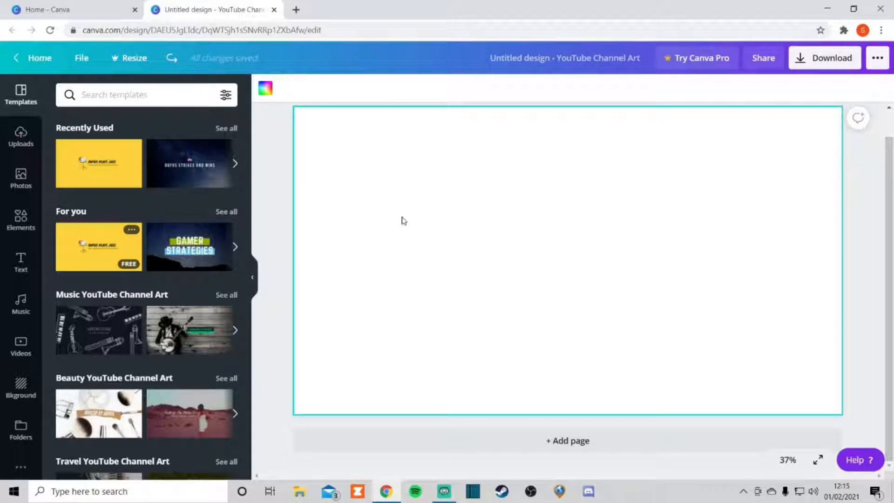
Step: Search Google Images for "youtube channel art template" in a new tab and preview the dark grey 2560 × 1440 safe-area template
left_click(296, 9)
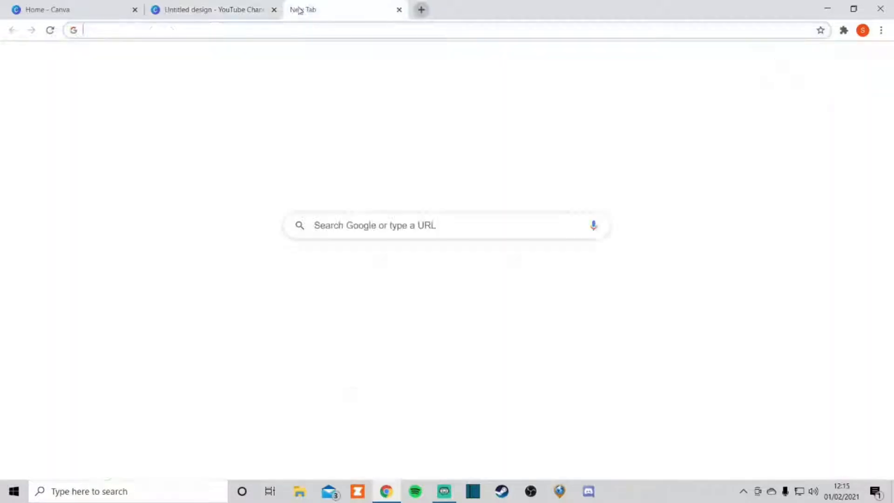
left_click(374, 228)
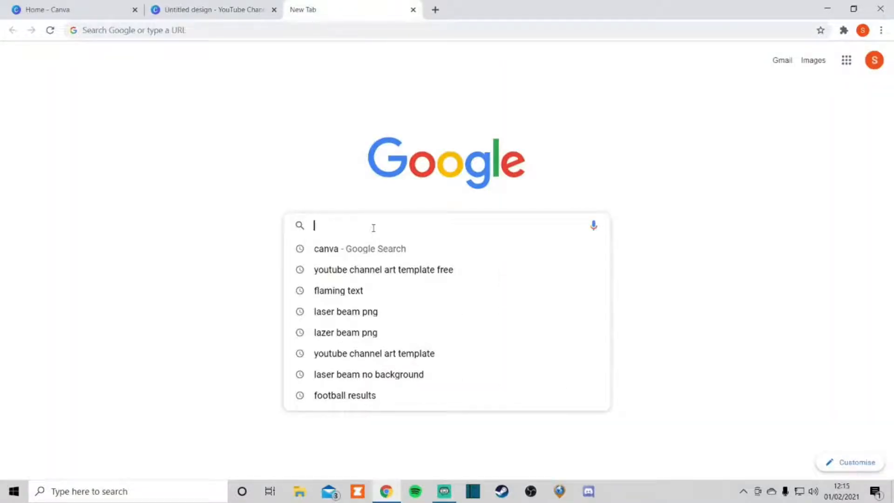
type("youtube channel art template")
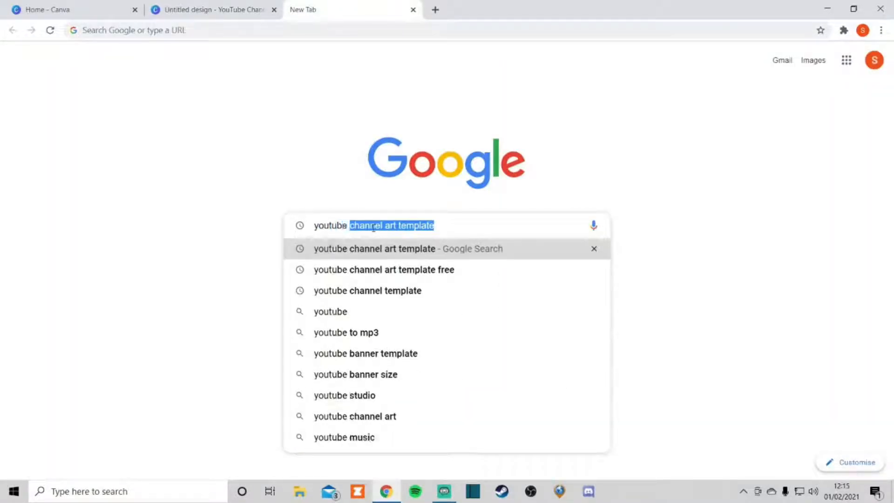
left_click(375, 254)
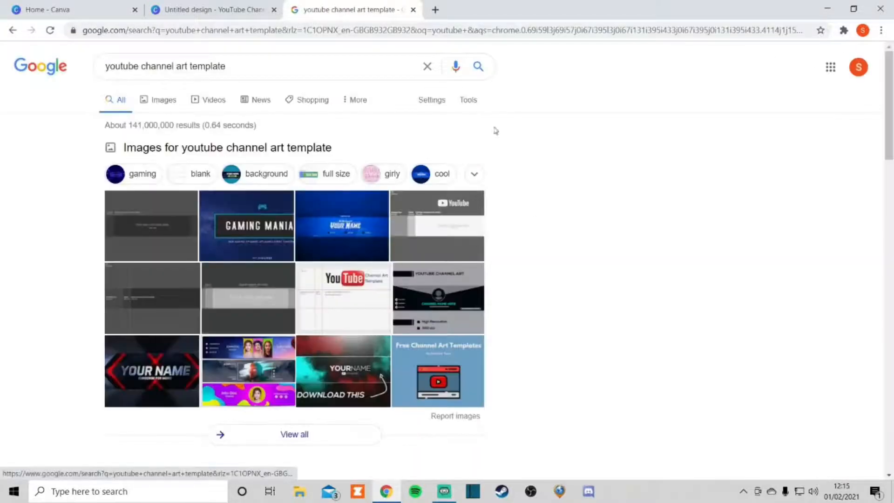
left_click(164, 100)
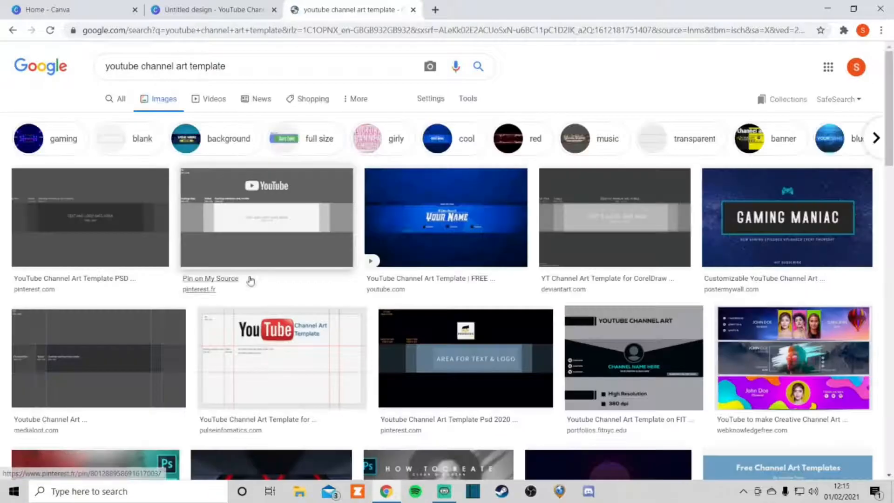
left_click(126, 195)
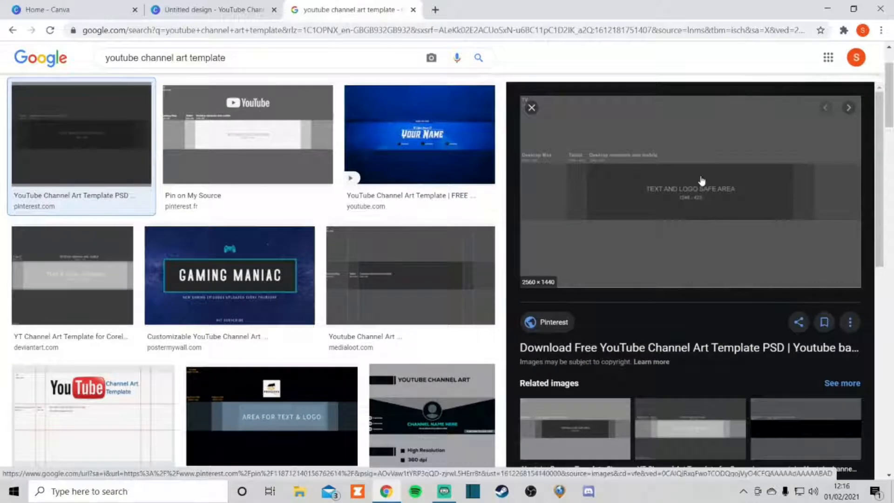
right_click(701, 155)
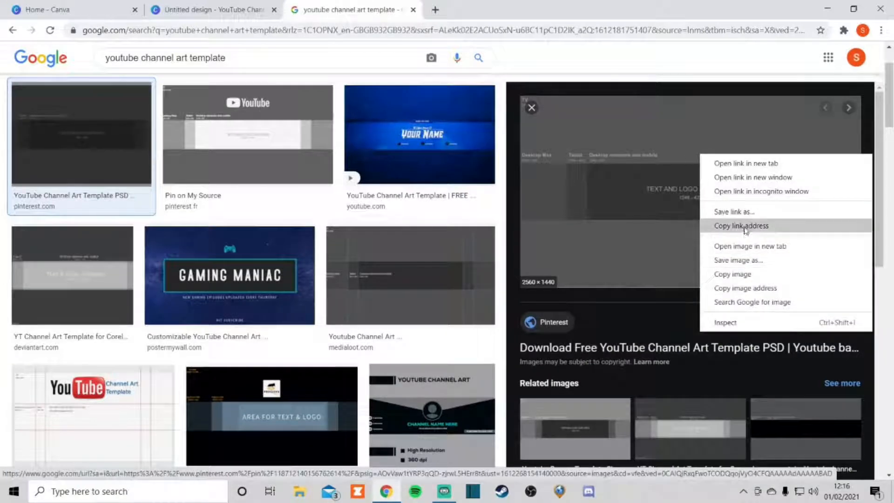
left_click(740, 260)
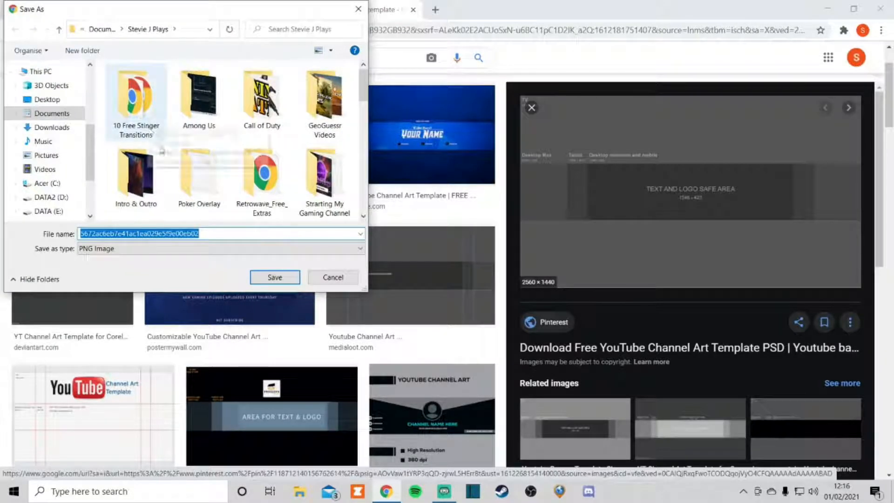
left_click(333, 278)
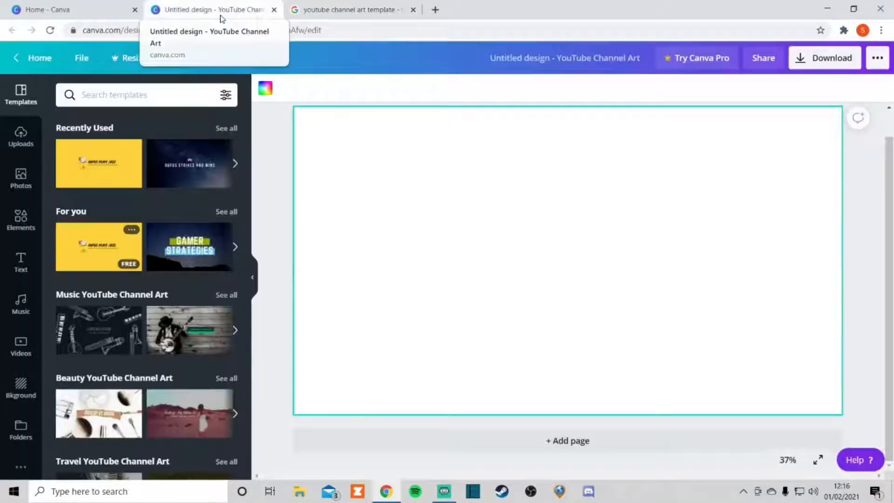
Step: Return to the Canva design and upload the image "Template Banner Youtube" from the device
left_click(223, 17)
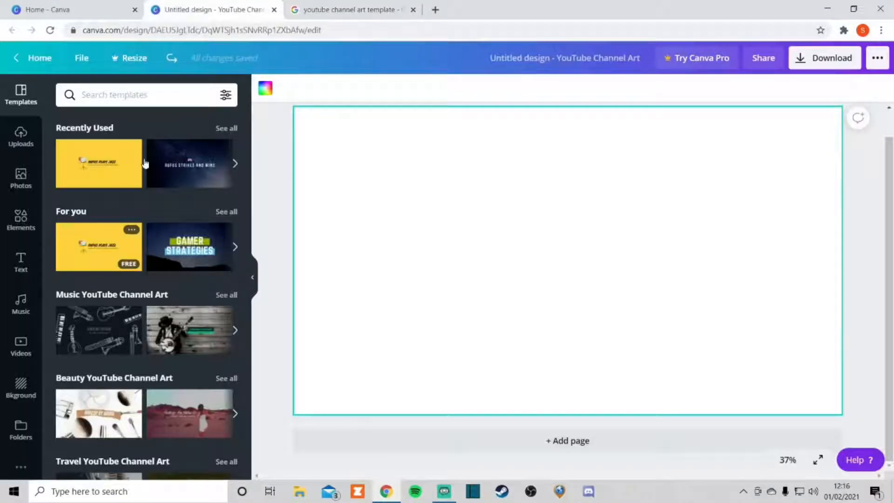
left_click(21, 136)
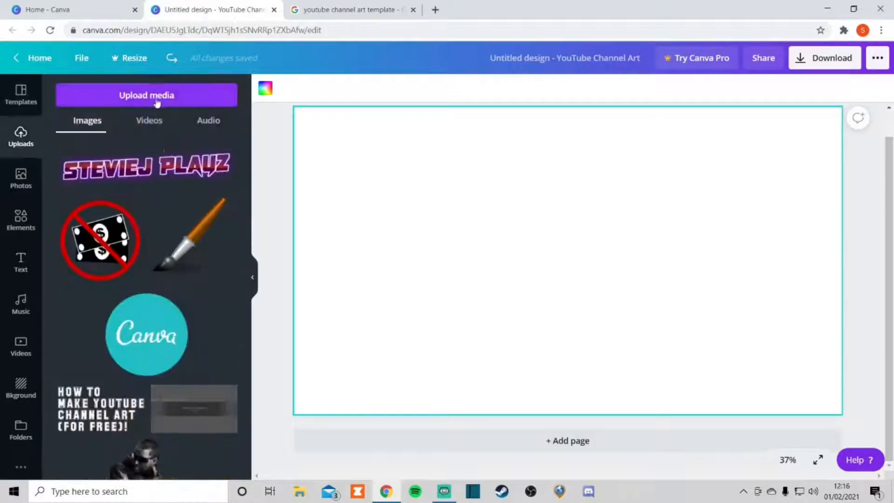
left_click(157, 97)
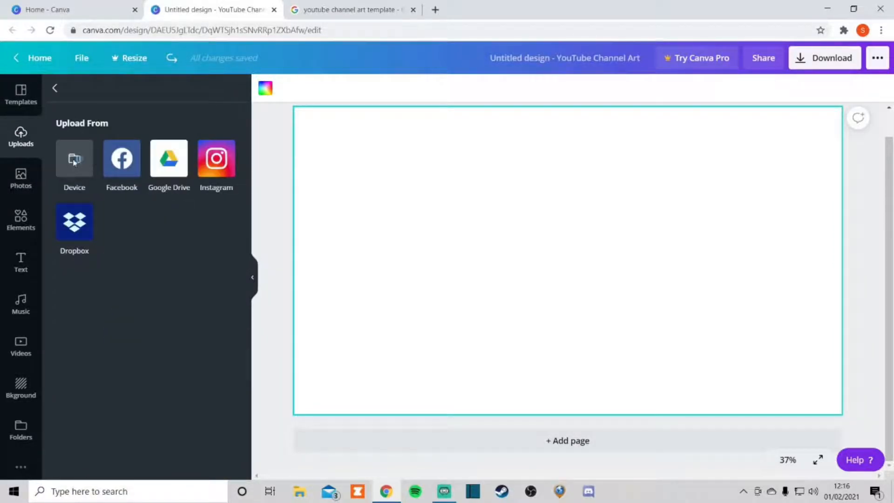
left_click(75, 161)
scroll(248, 112, "down", 3)
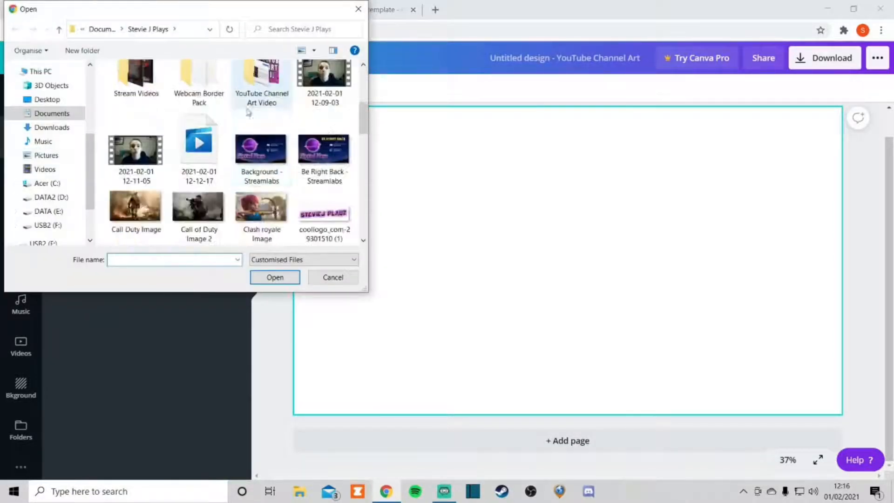
scroll(321, 135, "down", 6)
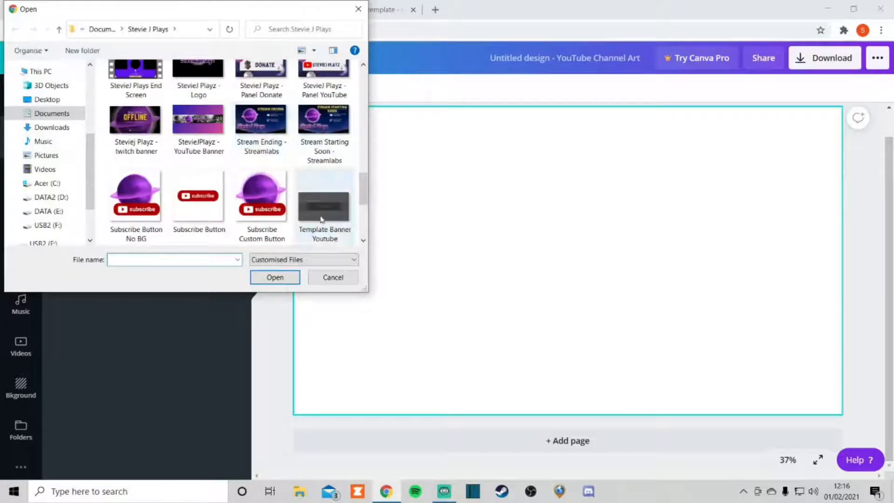
left_click(322, 219)
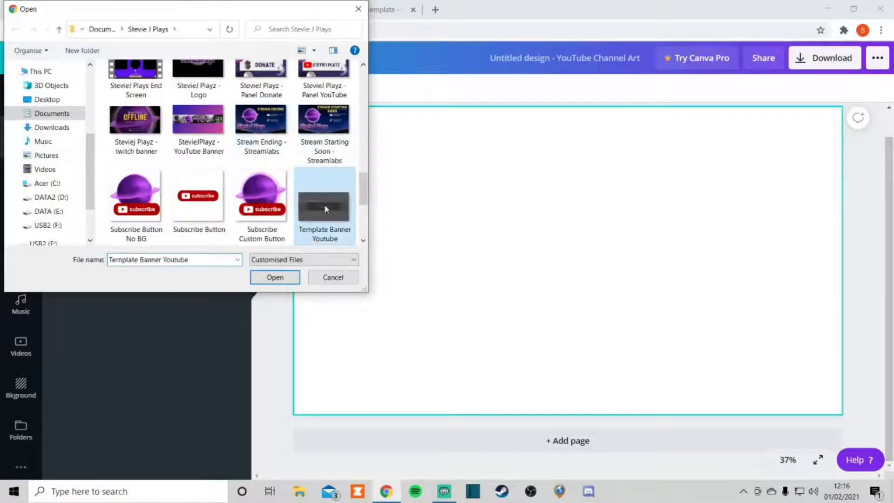
left_click(276, 278)
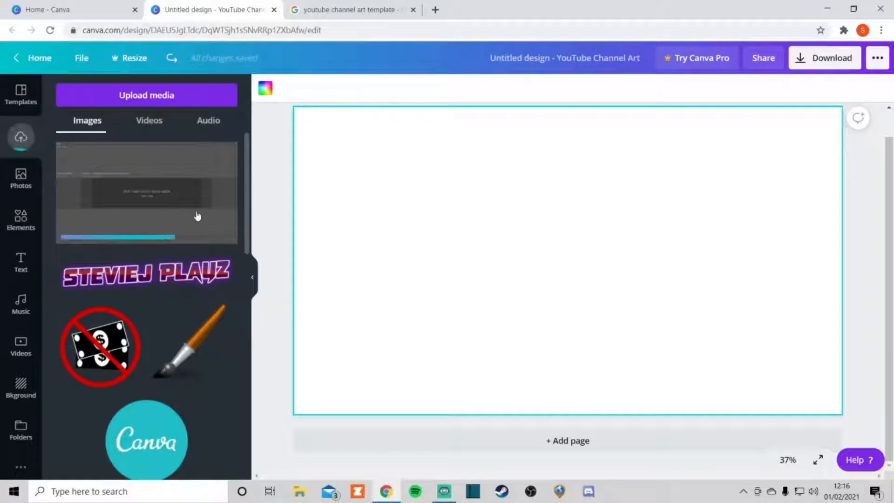
Step: Place the uploaded banner template on the page and set it as the page background
left_click(156, 170)
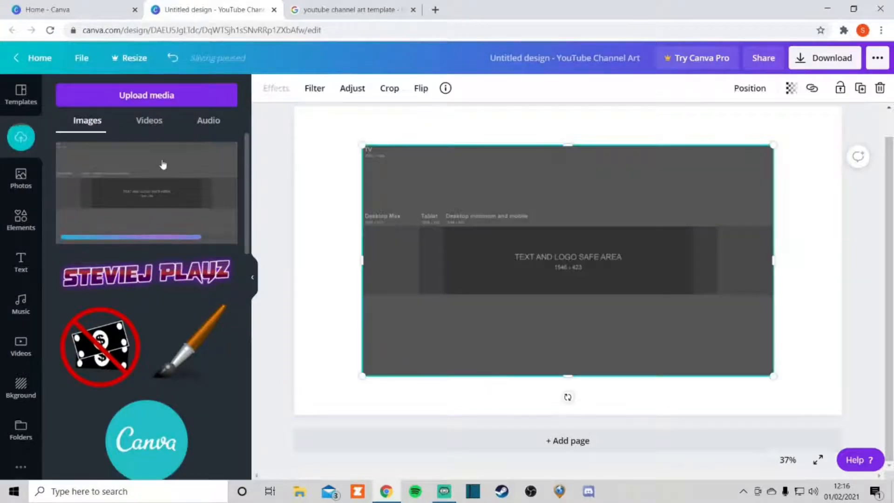
right_click(573, 198)
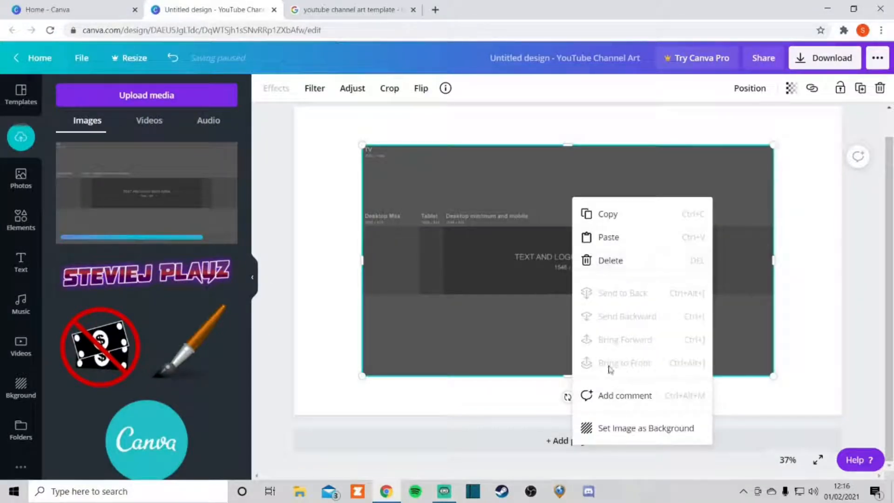
left_click(623, 430)
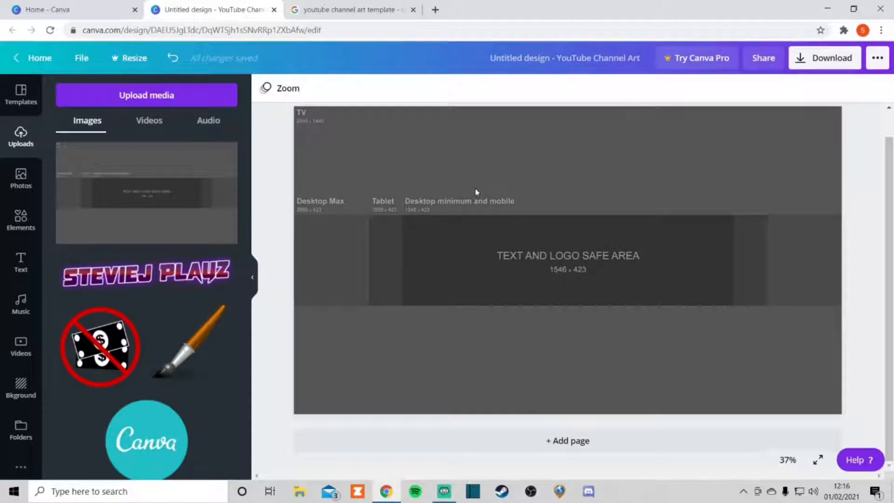
Step: Search Google for "flaming text" in a new tab and open the flamingtext.com logo design site
left_click(435, 9)
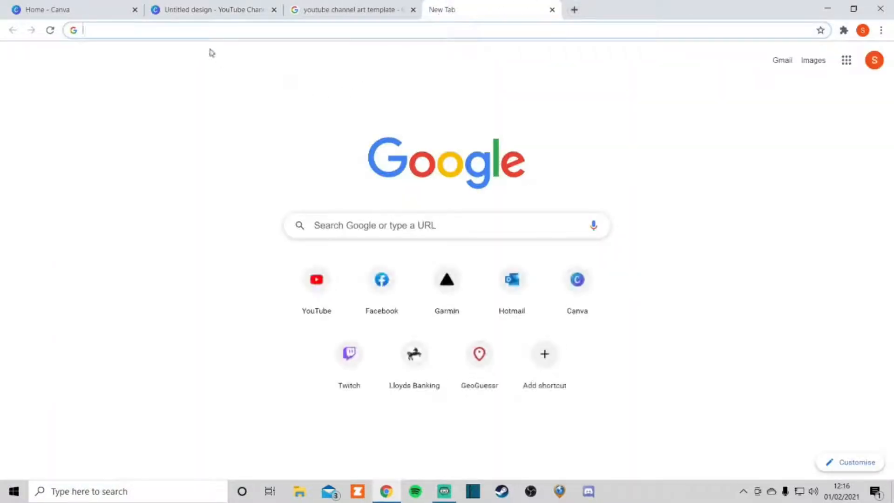
type("flaming text")
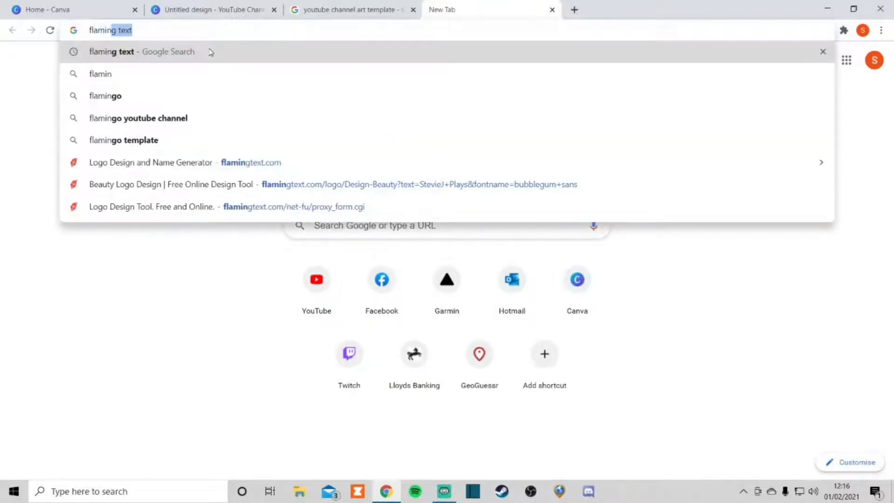
left_click(211, 51)
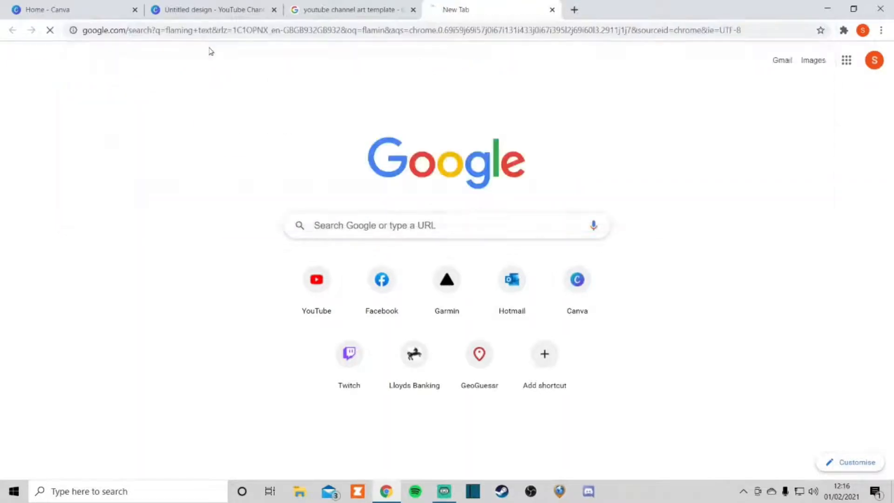
left_click(156, 168)
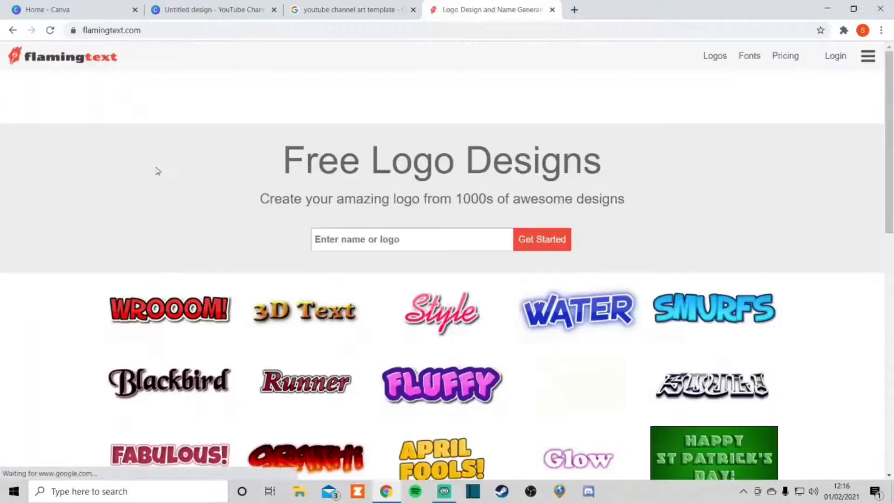
Step: Browse the logo styles, choose the Water design and open its Pistoleer font variation for editing
scroll(404, 145, "down", 3)
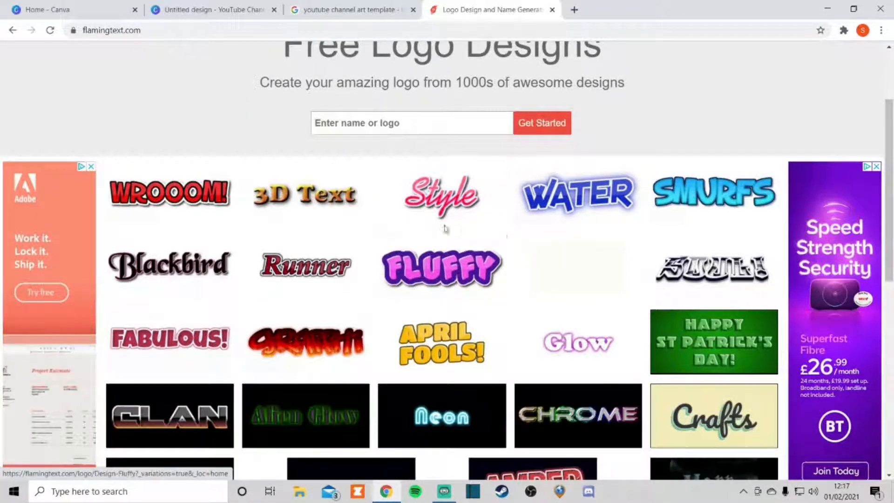
scroll(556, 201, "down", 3)
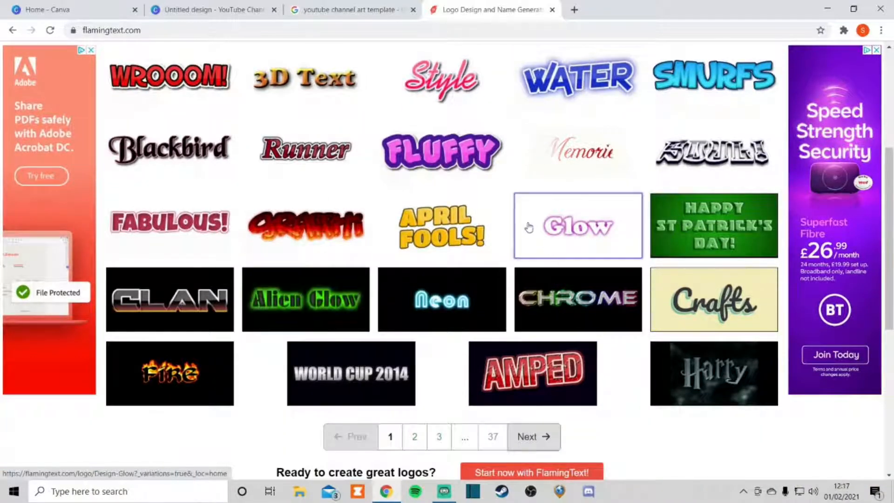
scroll(461, 212, "down", 3)
scroll(354, 207, "up", 6)
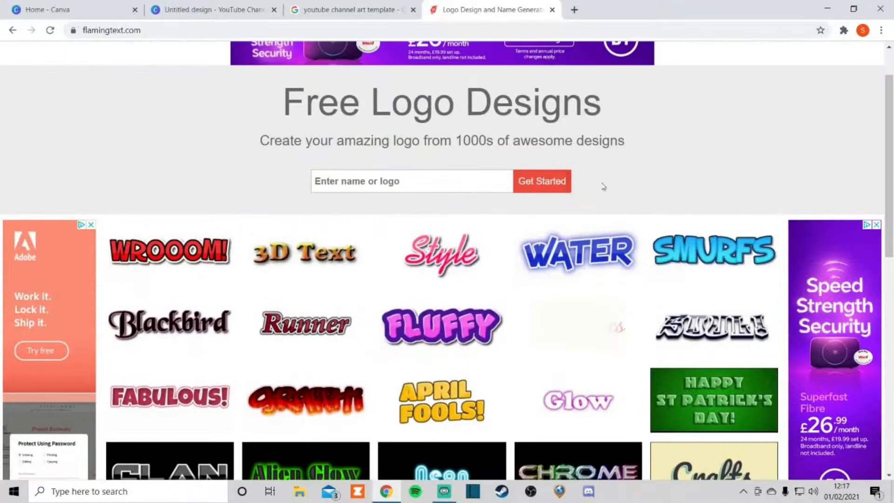
scroll(303, 225, "down", 1)
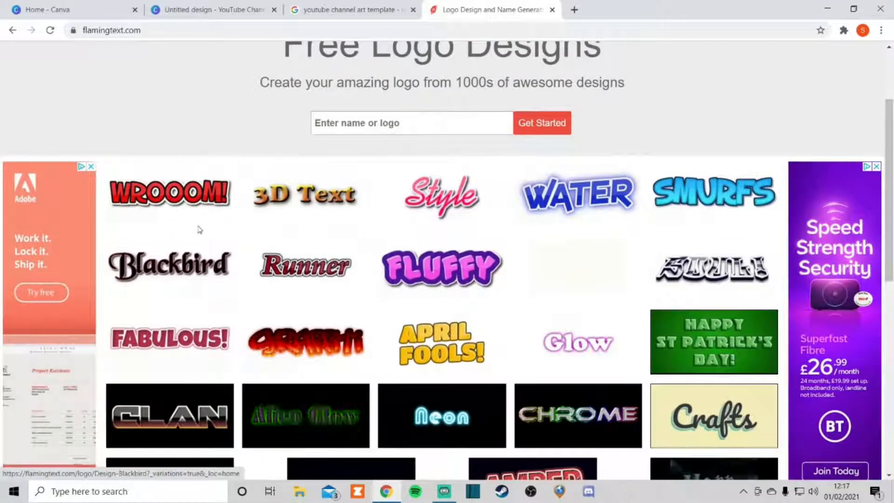
left_click(568, 211)
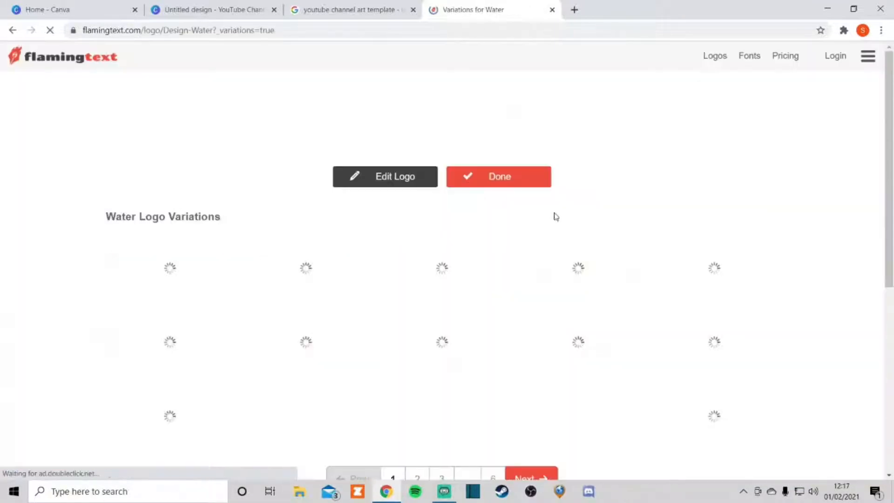
scroll(267, 217, "down", 2)
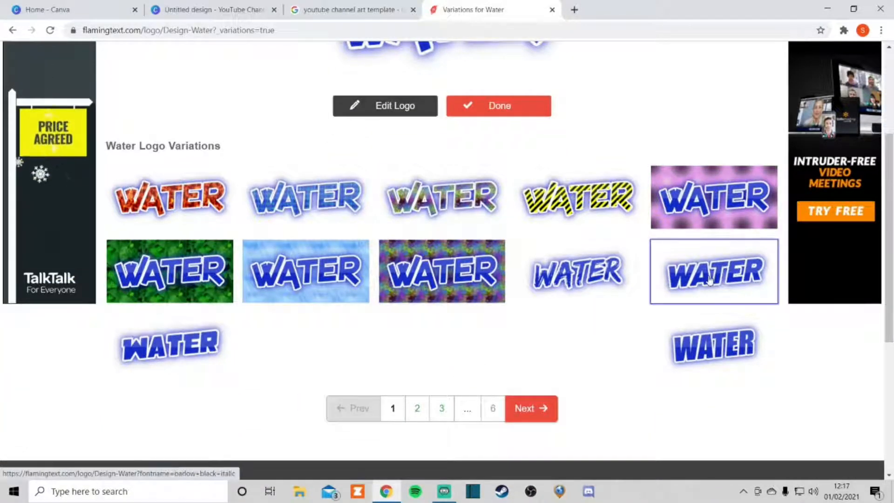
left_click(171, 365)
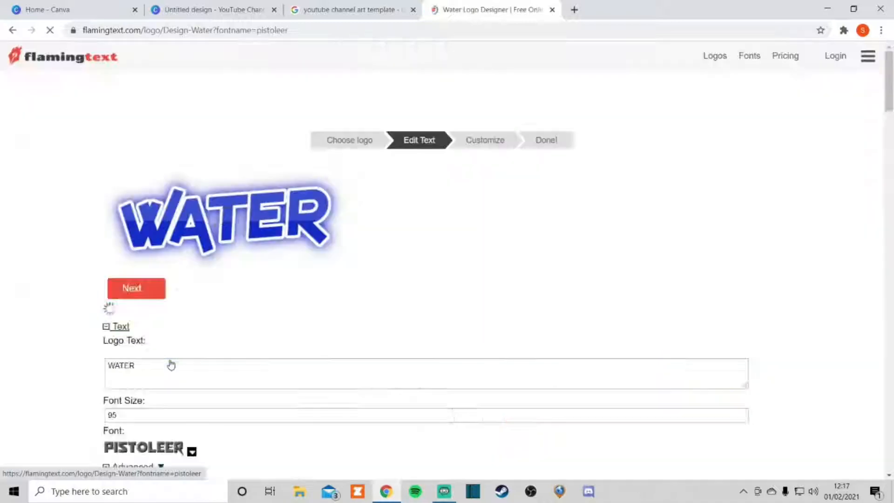
Step: Replace the logo text with "StevieJ Playz" and reduce the font size to 78
scroll(262, 255, "down", 2)
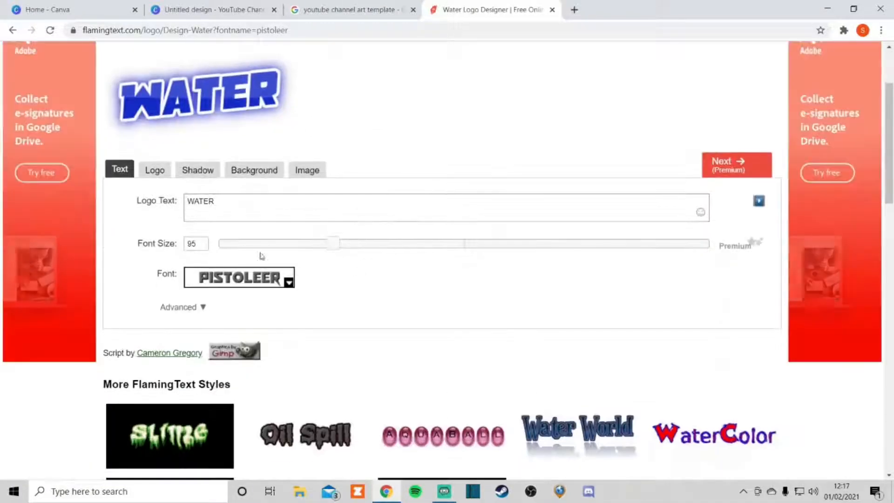
left_click_drag(229, 203, 172, 210)
type("St")
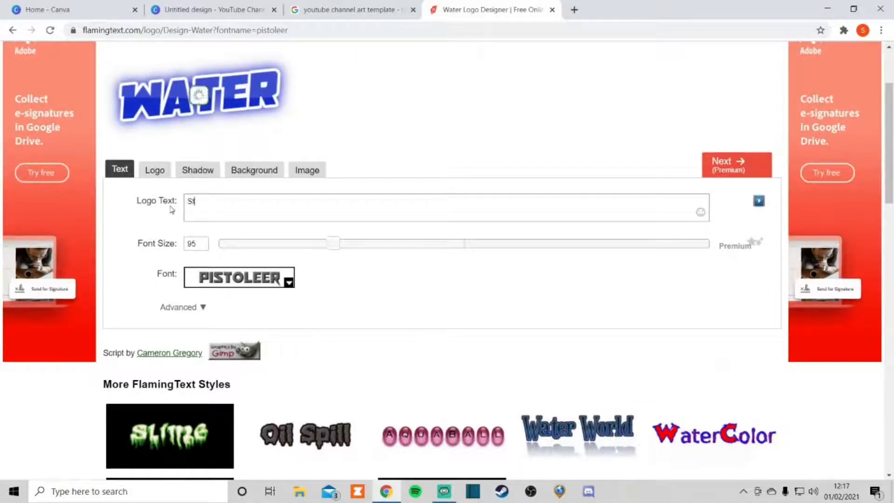
type("evieJ")
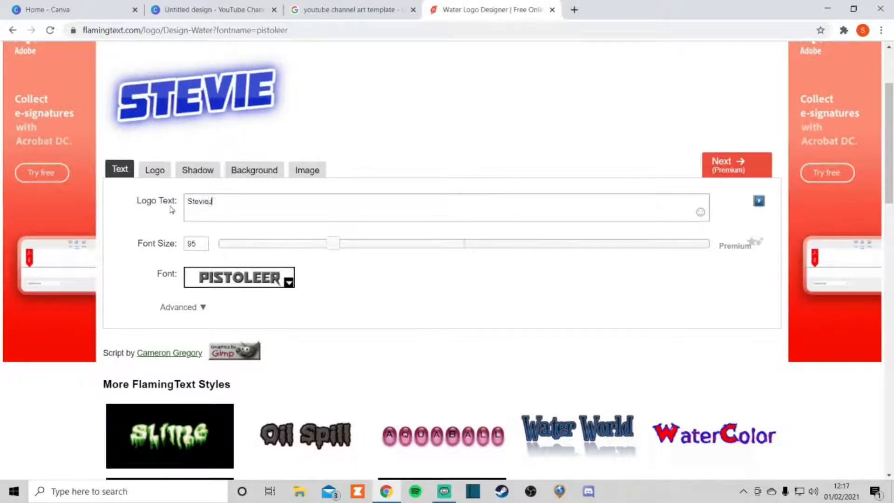
type(" playz")
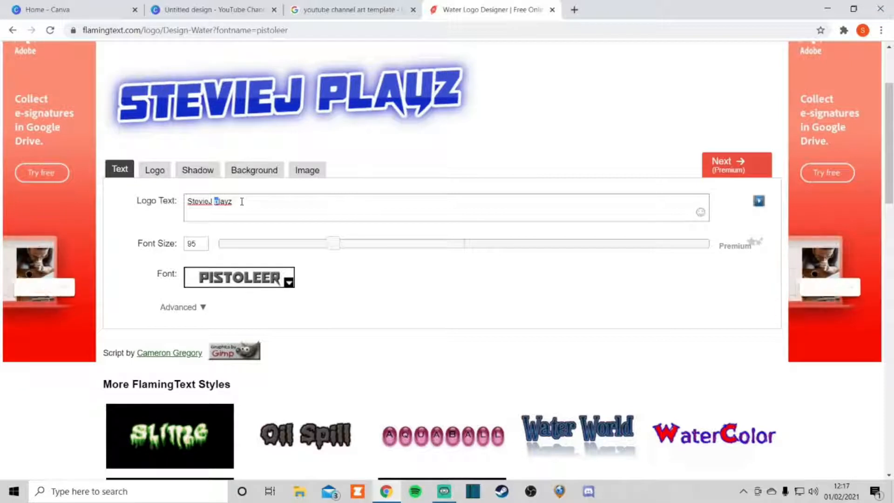
type("P")
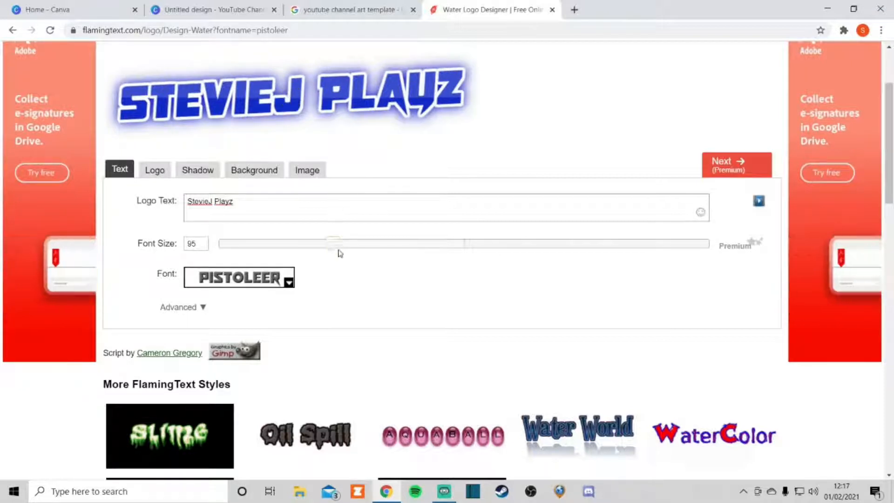
left_click_drag(334, 244, 312, 246)
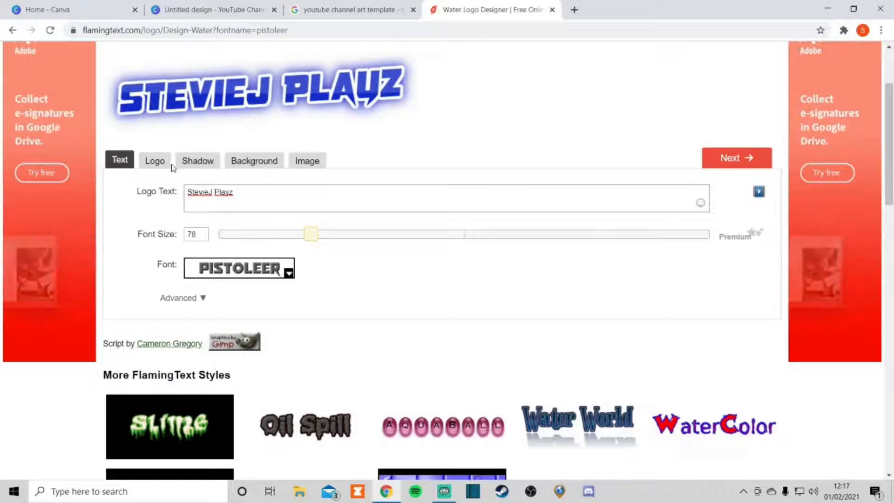
Step: Set the logo's fill colour to purple #5916c9 and its outline size to 3
left_click(155, 161)
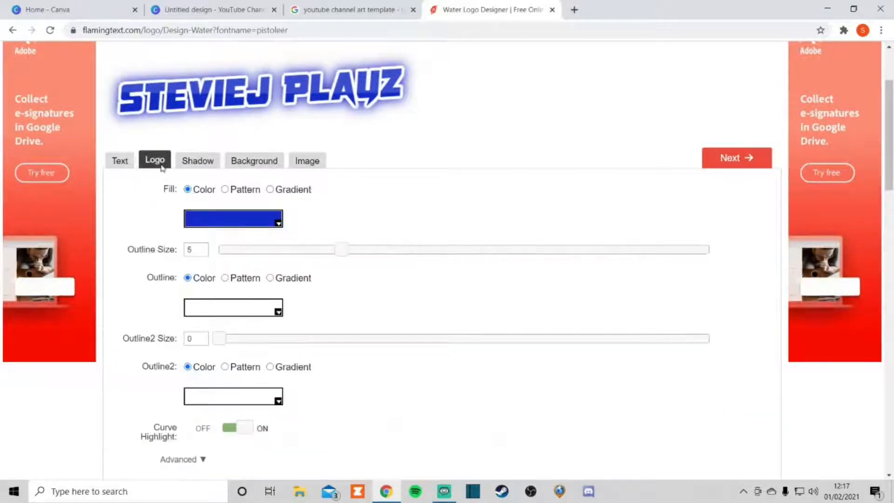
left_click(247, 224)
left_click(286, 294)
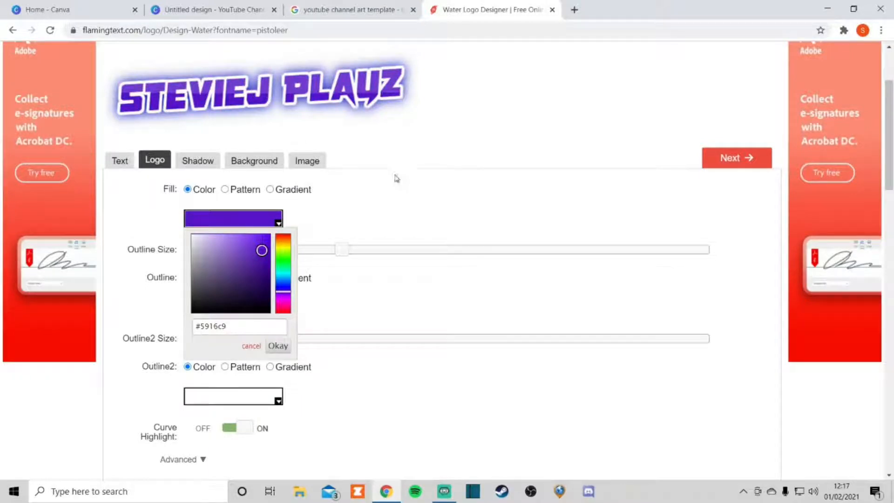
left_click(376, 199)
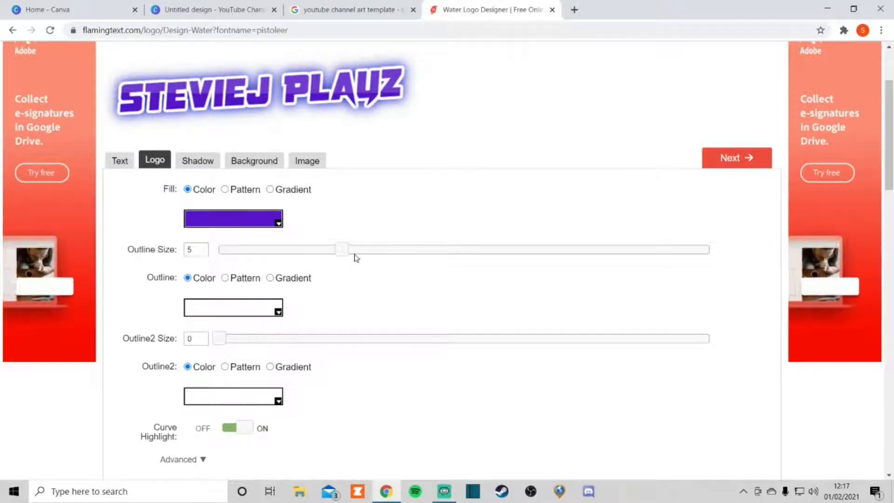
left_click_drag(340, 253, 303, 254)
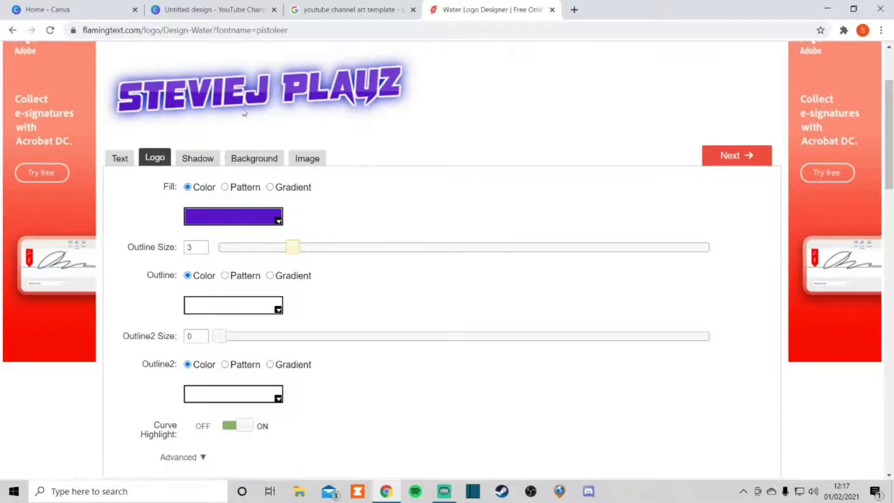
Step: Try the pattern and rainbow gradient fills on the logo text, and return to the solid colour fill
left_click(204, 161)
scroll(219, 175, "down", 5)
scroll(256, 199, "up", 5)
left_click(230, 189)
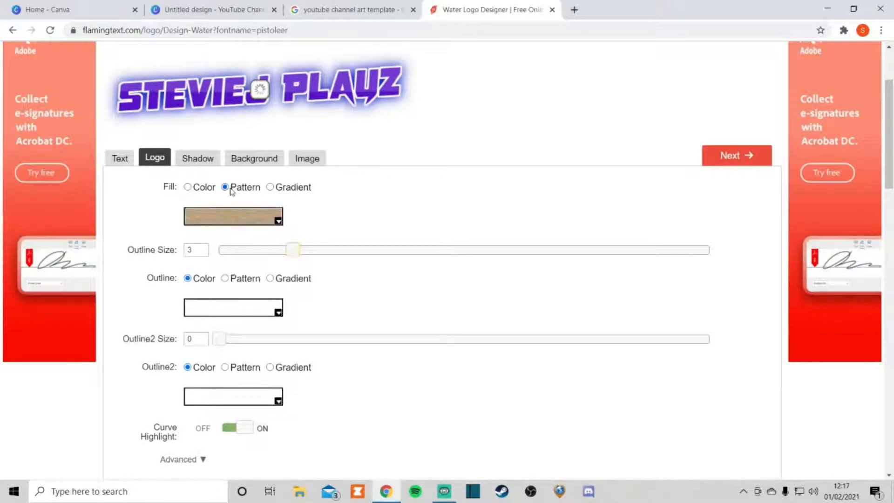
left_click(270, 187)
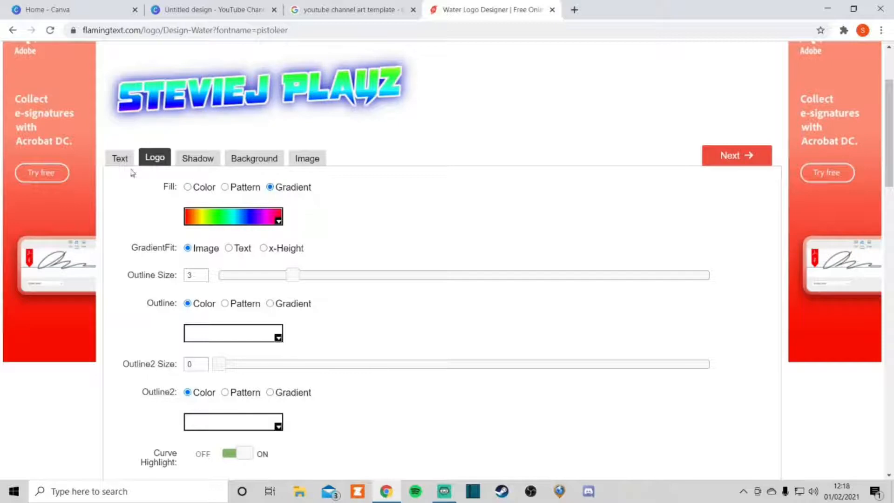
left_click(189, 187)
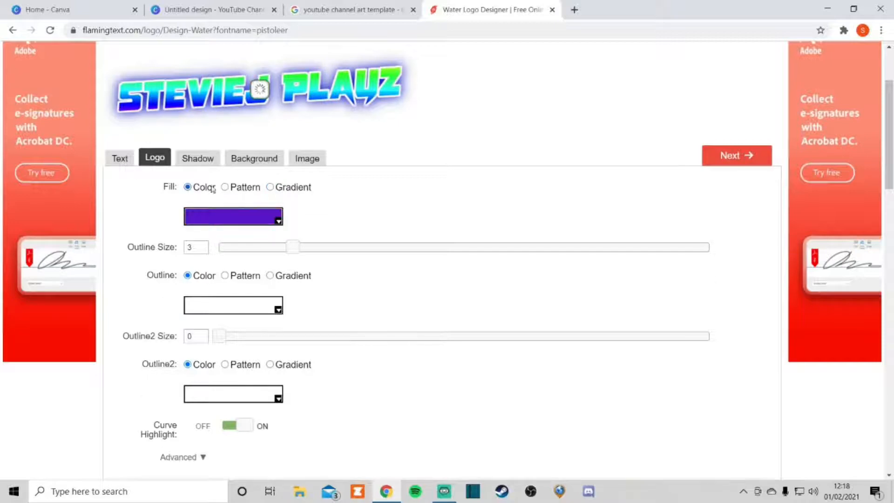
Step: Change the colour of the logo's glow shadow to yellow #c9b616
left_click(208, 162)
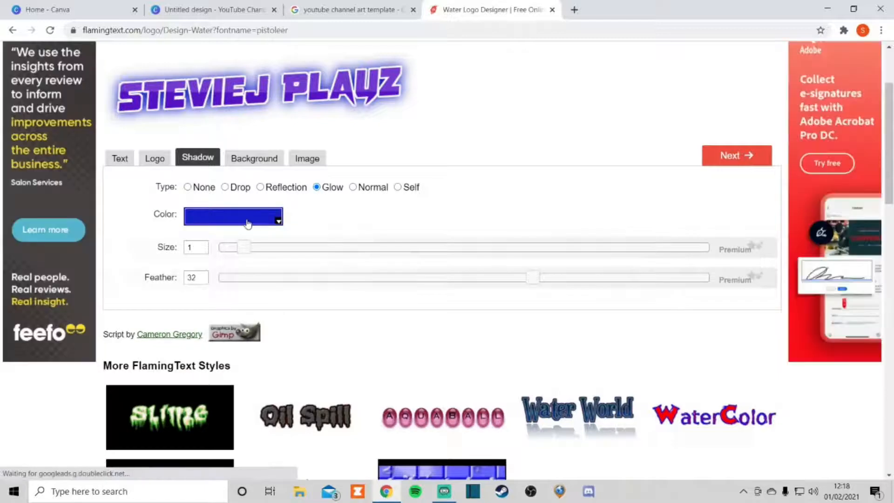
left_click(248, 223)
left_click(285, 289)
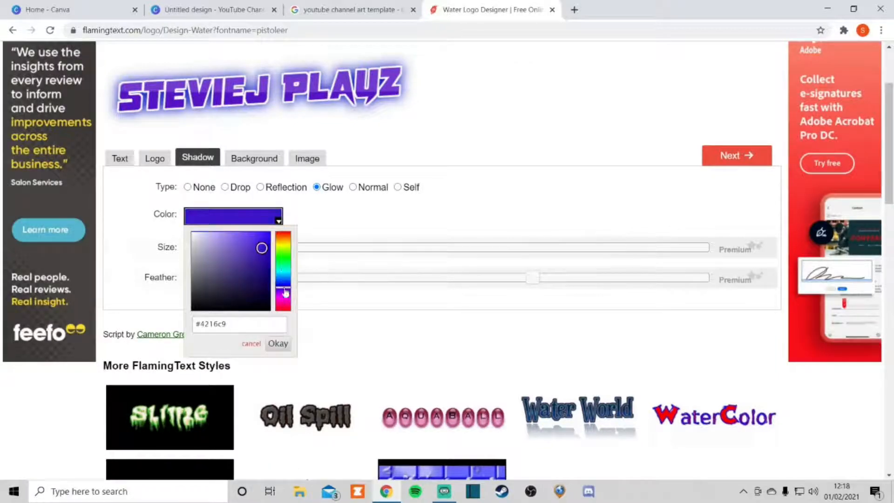
left_click(283, 252)
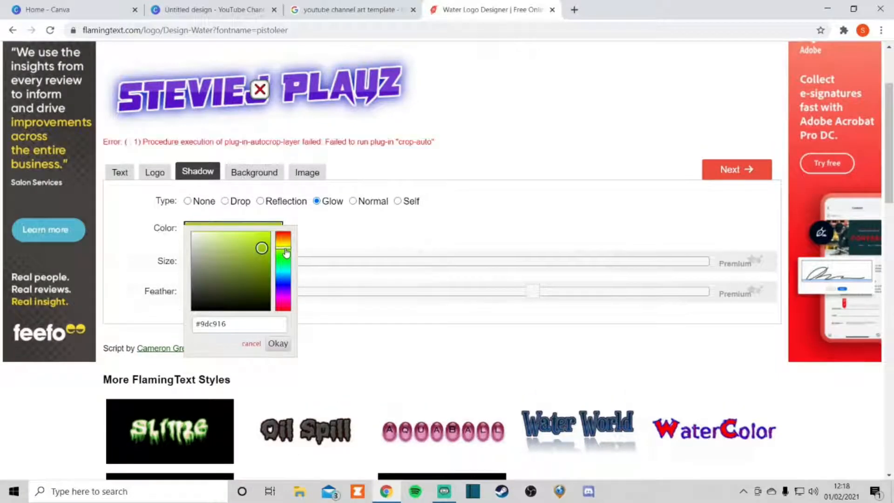
left_click(281, 243)
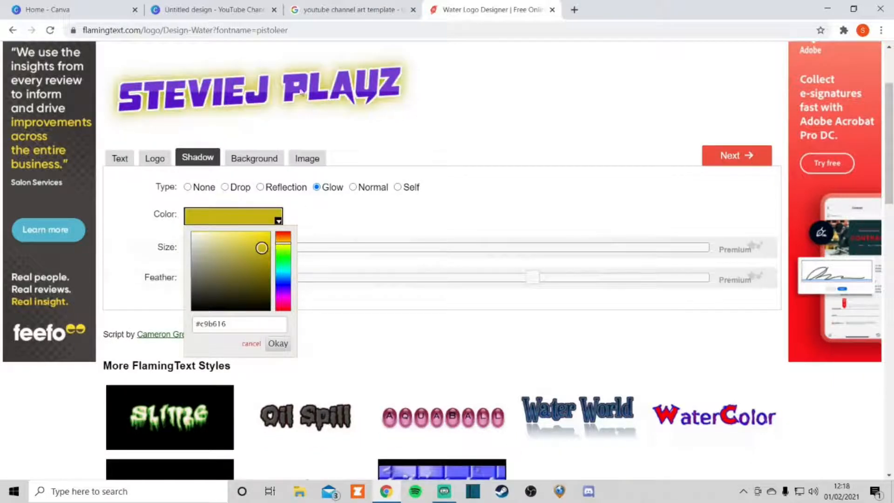
Step: Make the logo's background transparent
left_click(249, 163)
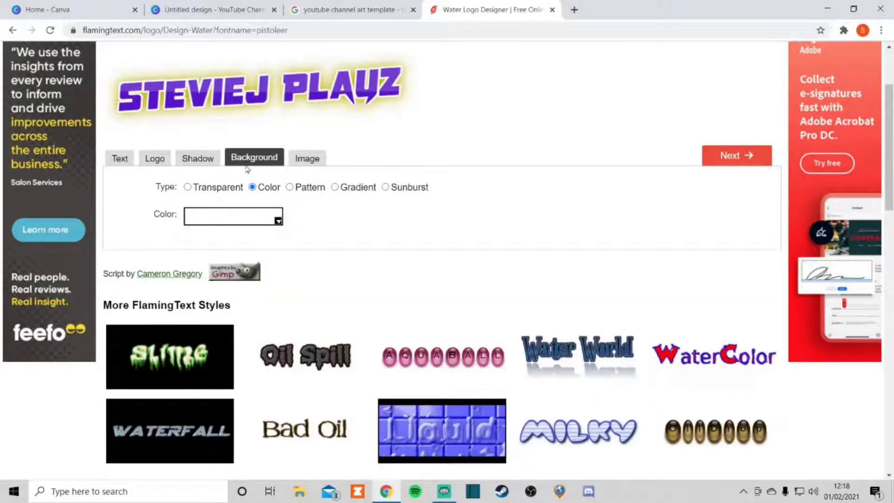
left_click(219, 217)
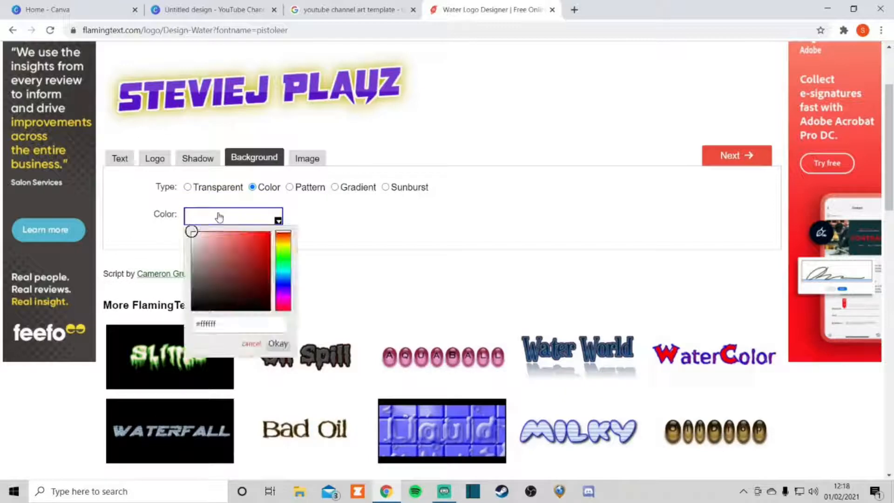
left_click(188, 188)
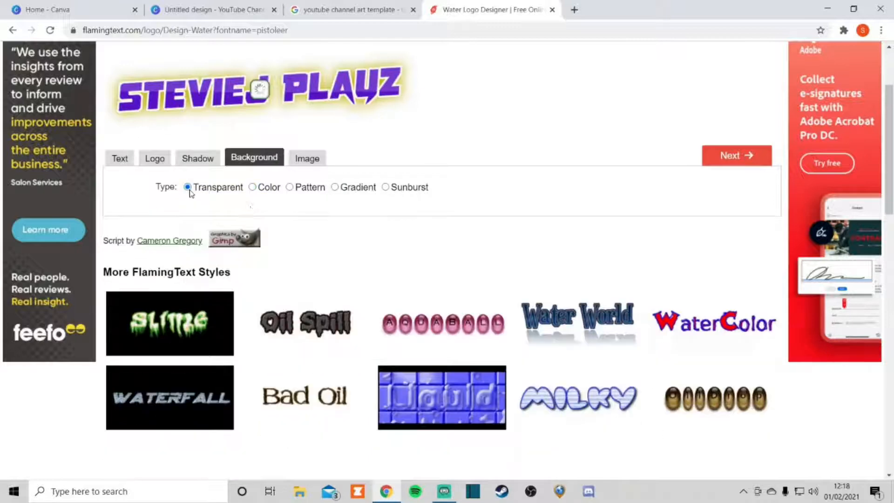
Step: Check the image output settings, download the finished logo as a PNG and show the file in its folder
scroll(335, 198, "up", 1)
left_click(310, 215)
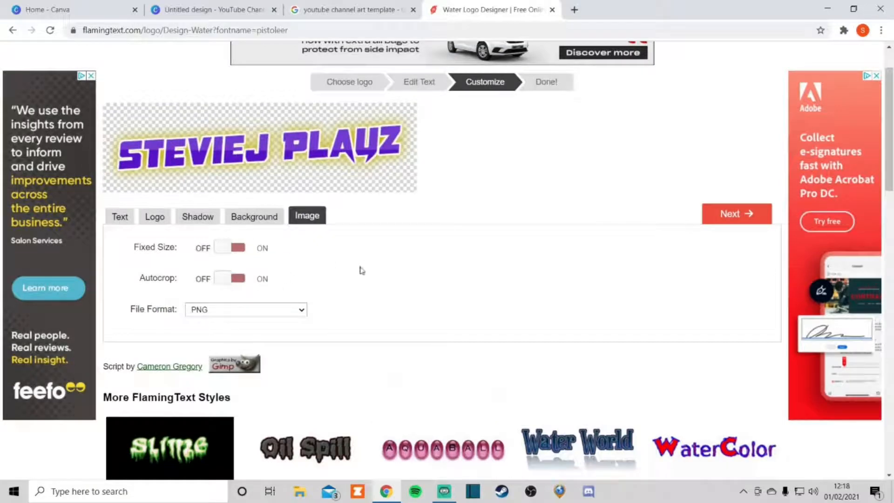
scroll(368, 286, "down", 4)
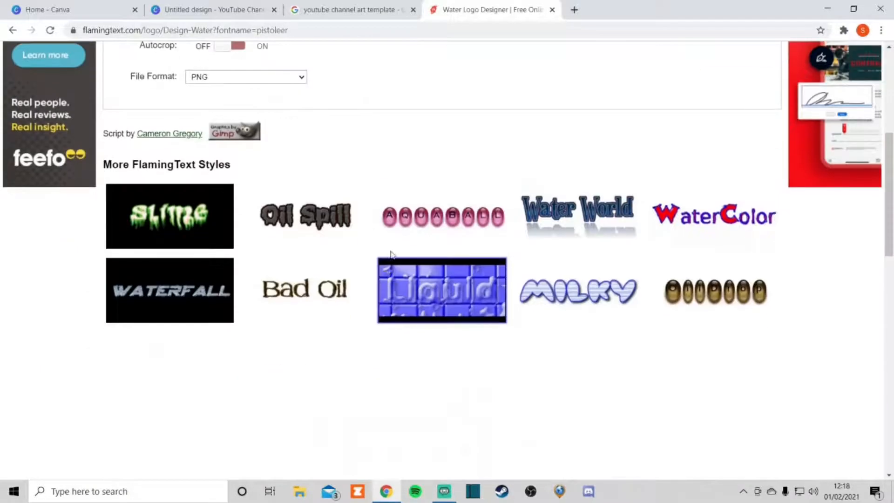
scroll(398, 236, "up", 4)
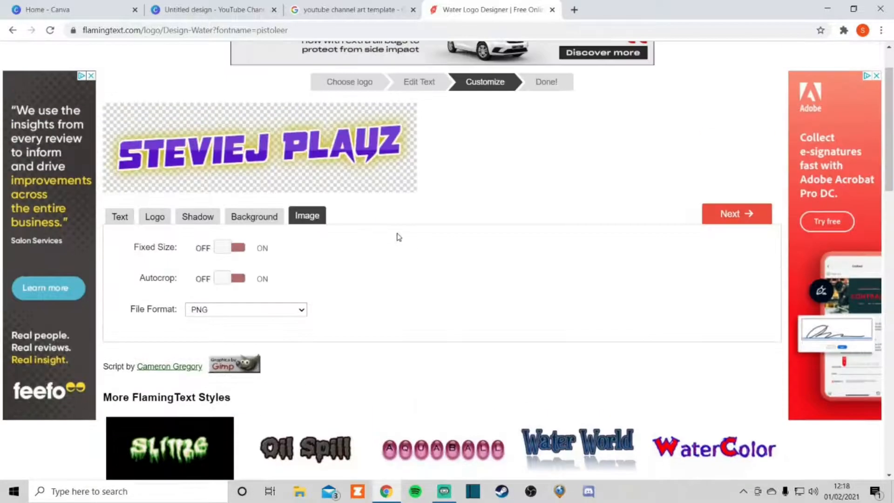
left_click(735, 217)
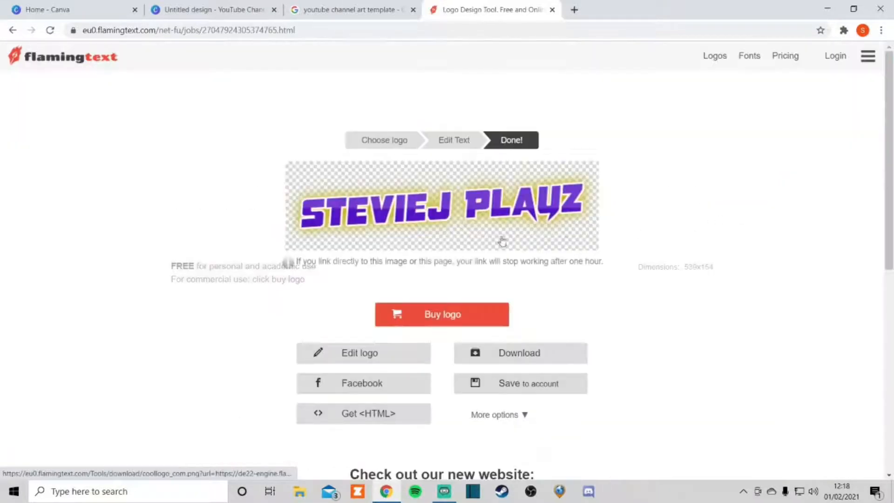
scroll(511, 265, "down", 3)
scroll(512, 233, "up", 1)
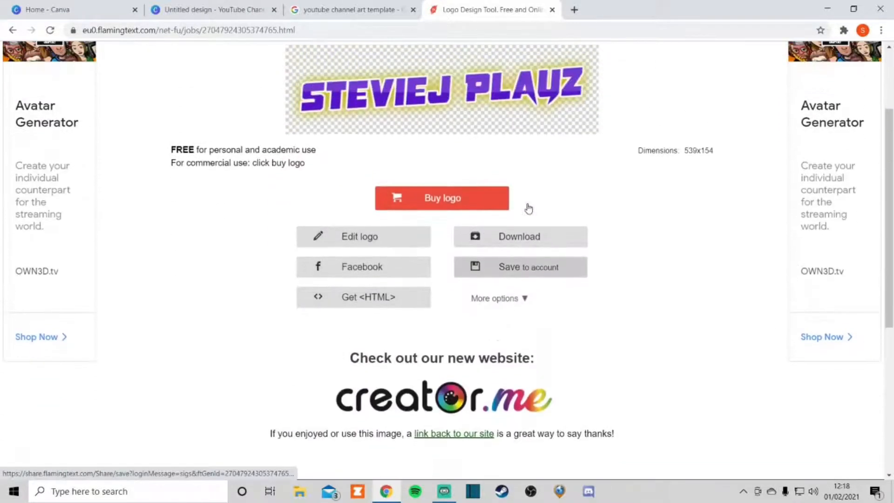
left_click(517, 236)
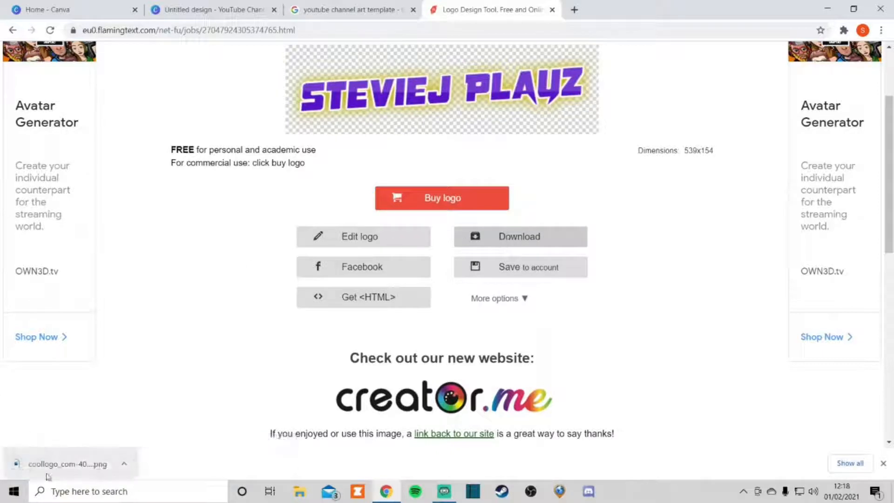
left_click(123, 463)
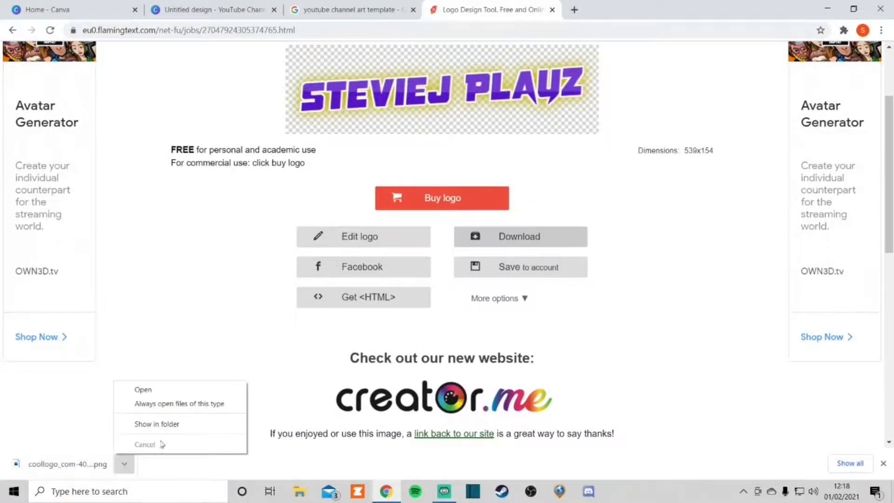
left_click(167, 425)
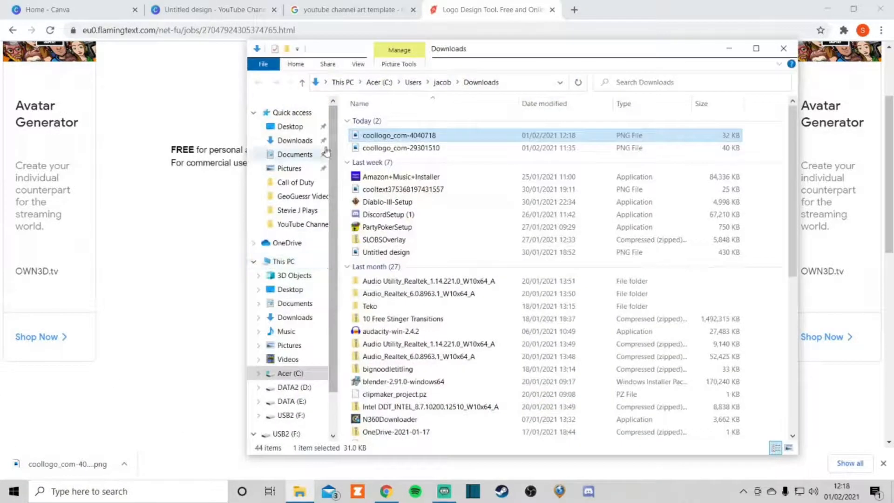
Step: Get the Downloads folder window out of the way and switch to the YouTube channel art design in Canva
right_click(390, 135)
left_click(727, 47)
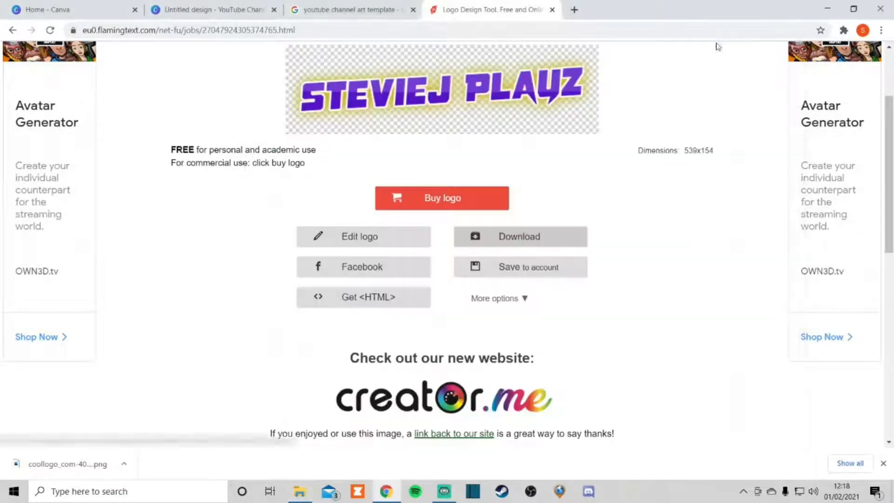
left_click(236, 11)
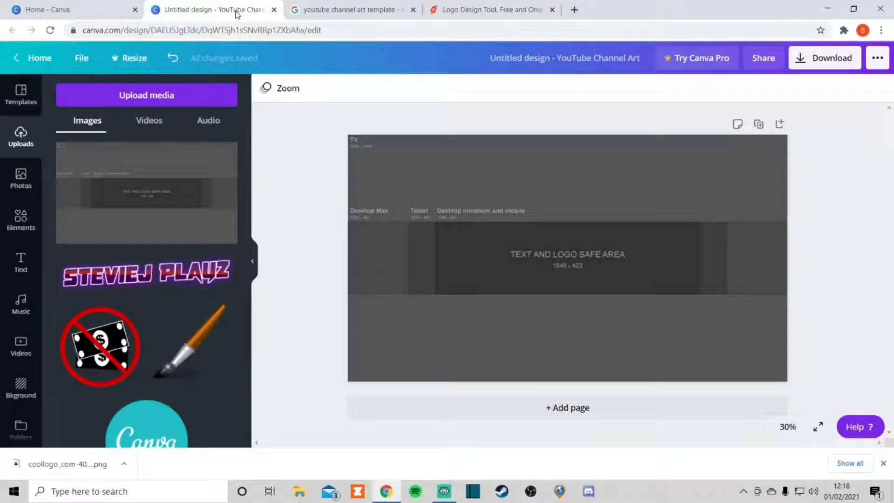
left_click(111, 98)
left_click(74, 158)
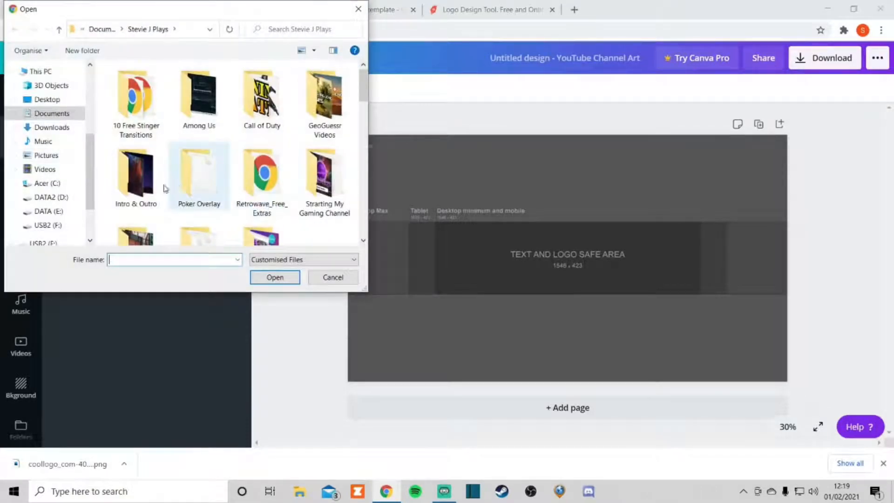
left_click(319, 278)
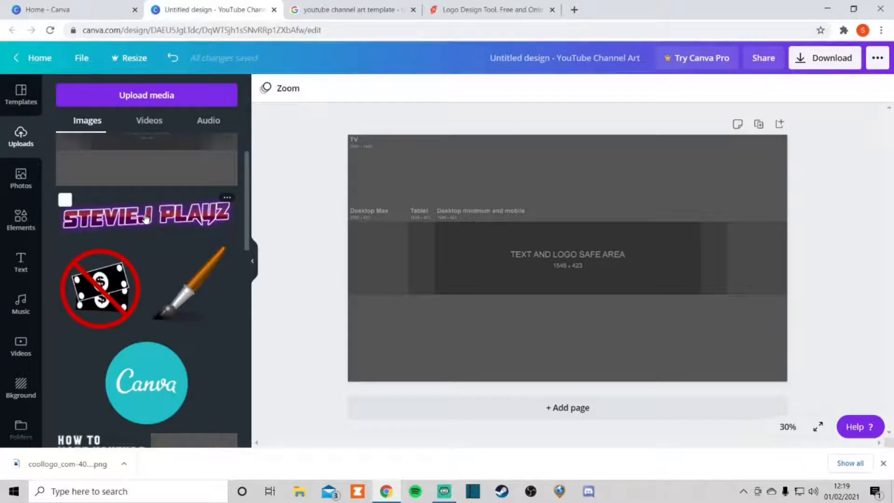
Step: Add the uploaded purple-glow "STEVIEJ PLAYZ" logo to the banner and stretch it to fill the text and logo safe area
left_click(146, 218)
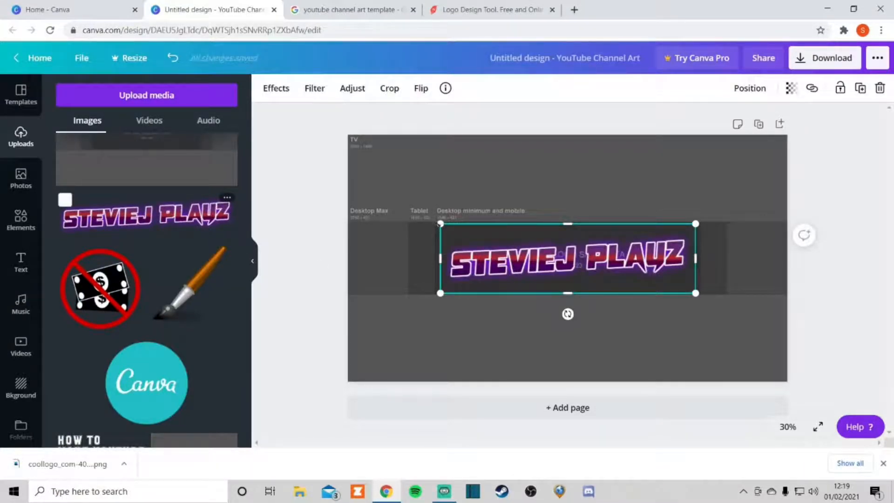
left_click_drag(440, 224, 435, 223)
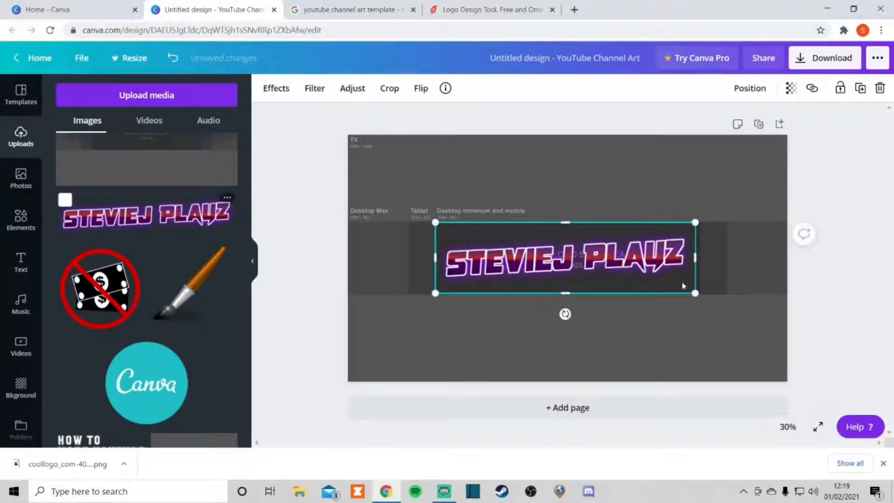
left_click_drag(695, 293, 698, 295)
left_click(658, 360)
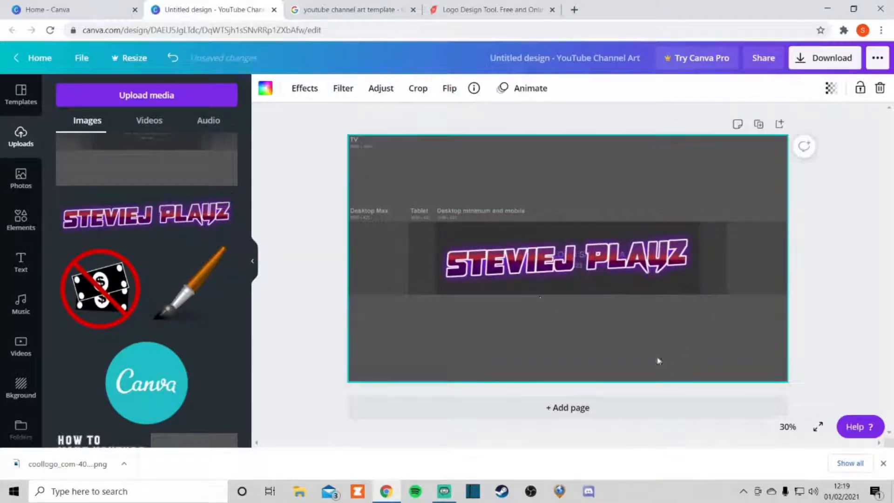
Step: Shrink the logo to a little over half the safe area's width and place it in the right part, vertically centred
left_click(446, 230)
left_click_drag(435, 222, 544, 255)
left_click_drag(644, 277, 637, 258)
left_click(498, 323)
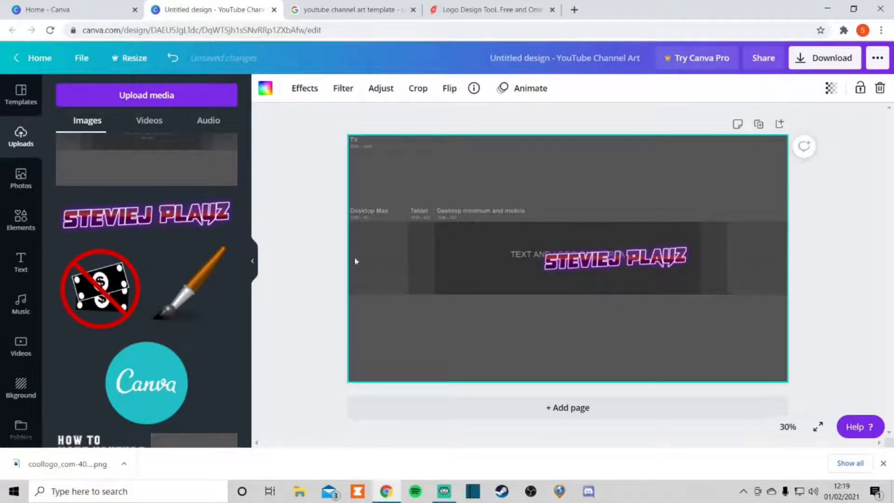
Step: Add the uploaded purple ringed planet image to the banner and scale it down to about 534 × 480
scroll(216, 409, "down", 10)
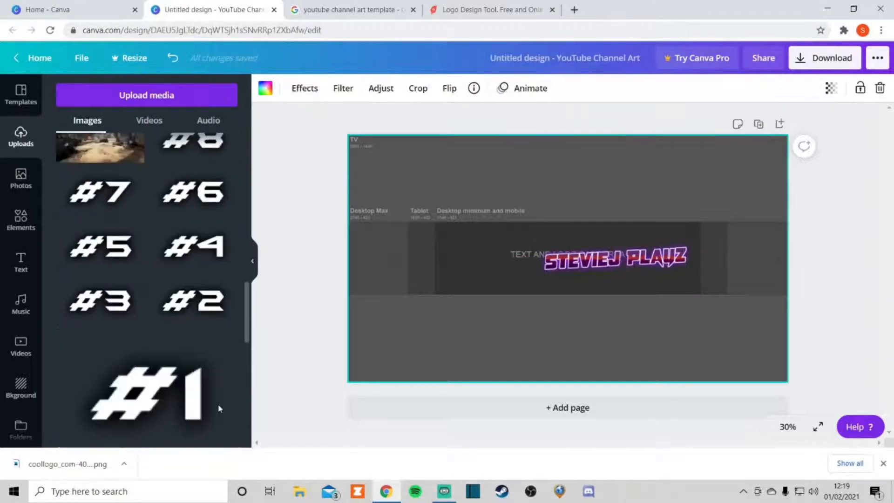
scroll(197, 260, "down", 15)
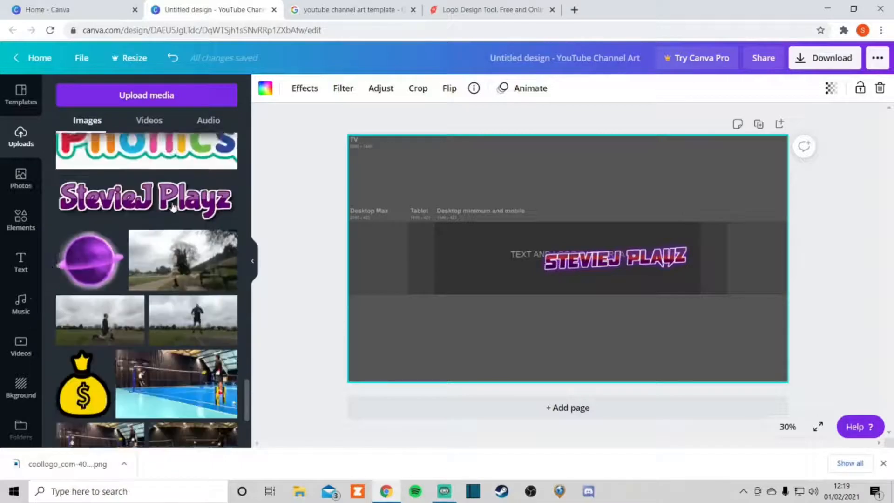
scroll(111, 199, "up", 3)
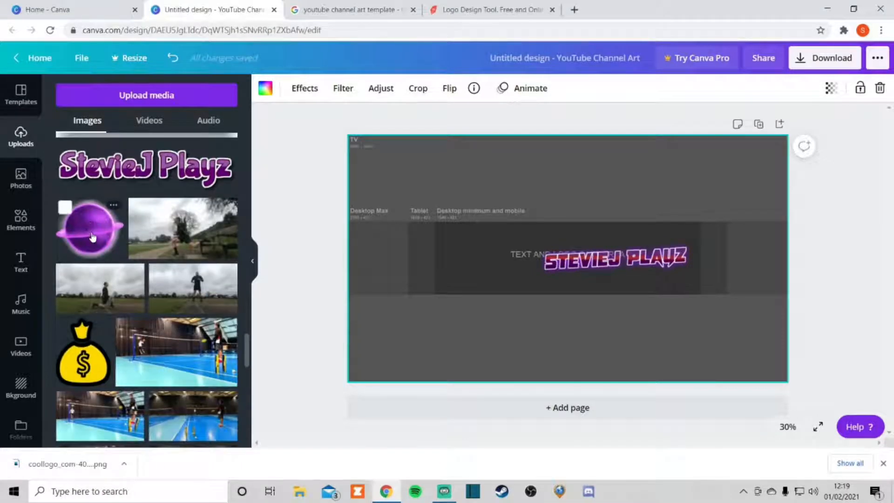
left_click(92, 237)
left_click_drag(651, 183, 576, 244)
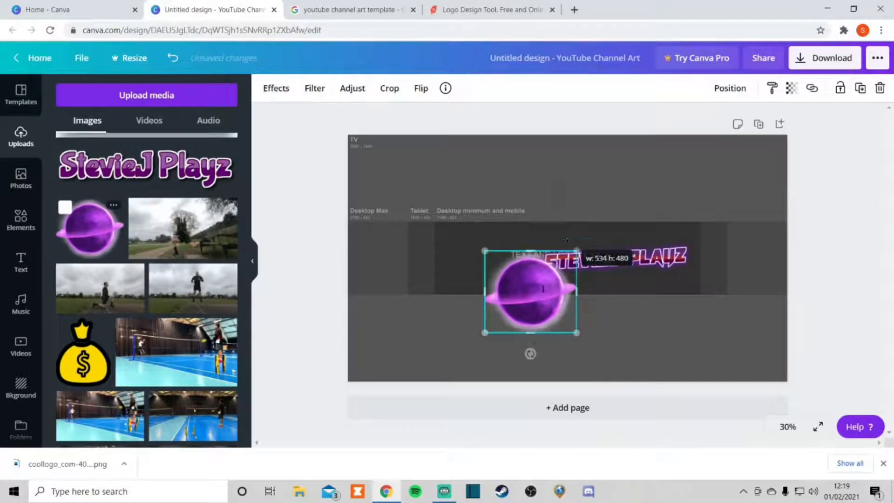
Step: Fit the planet to the safe area's height in its left part and bring the logo right up against it
left_click_drag(533, 293, 489, 268)
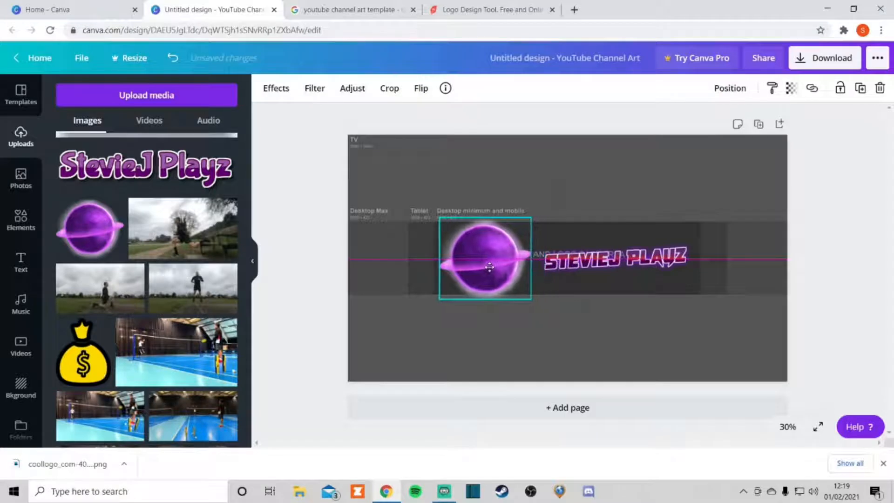
left_click_drag(532, 220, 522, 227)
left_click_drag(487, 256, 509, 262)
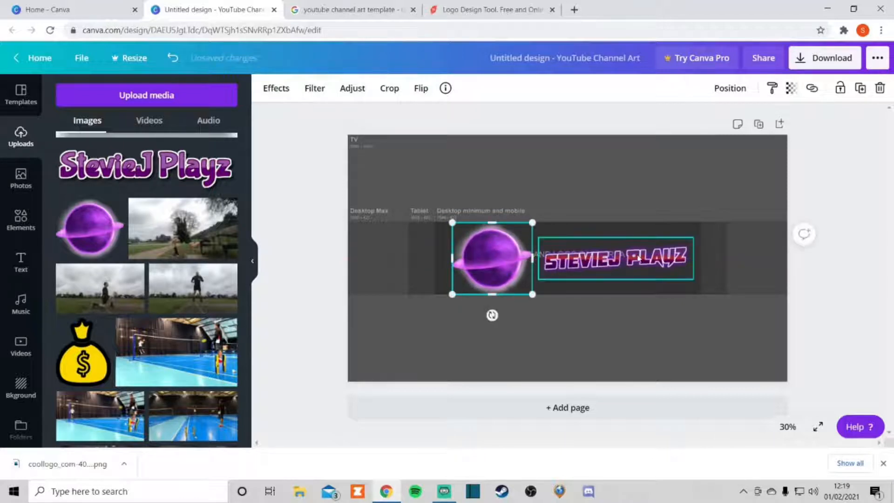
left_click_drag(638, 254, 631, 256)
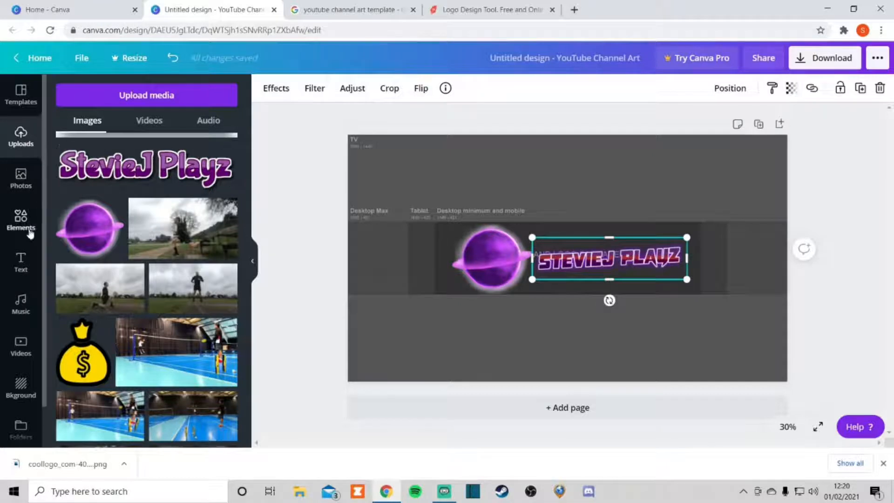
Step: Apply the starry "Rufus Strikes and Wins" template to the page and copy its background image
left_click(5, 106)
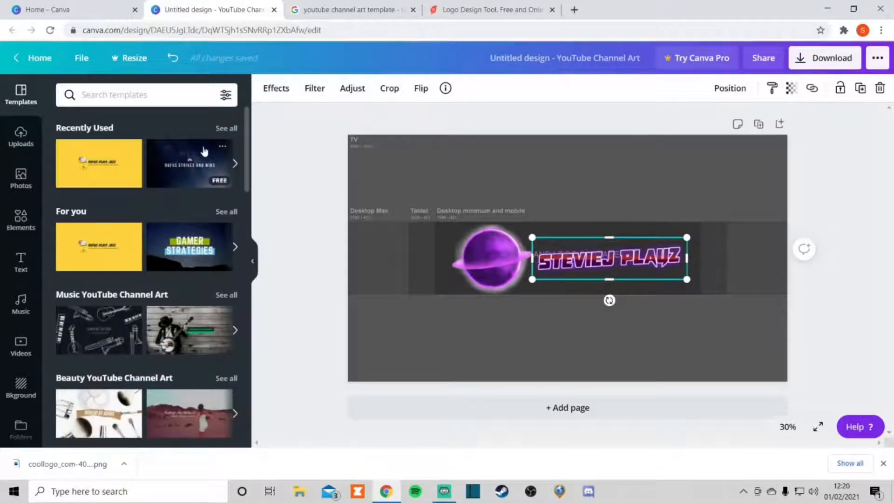
mouse_move(177, 154)
left_click(168, 153)
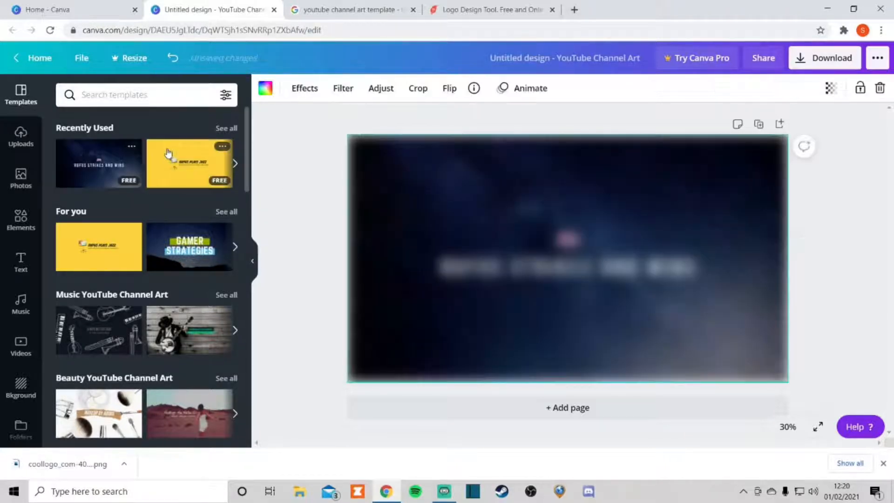
right_click(459, 178)
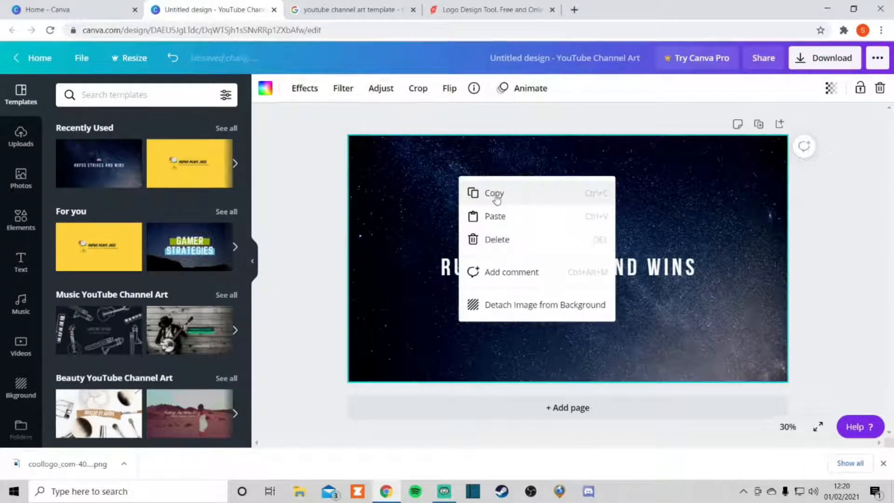
left_click(381, 156)
right_click(438, 159)
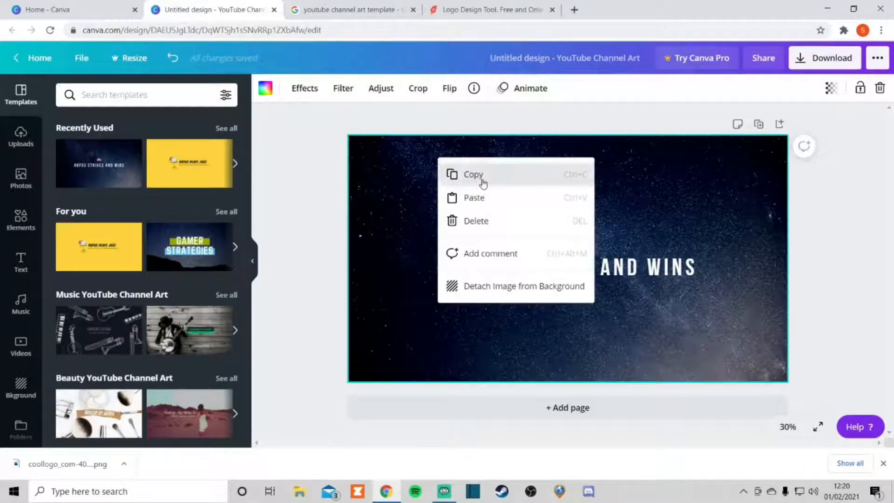
left_click(483, 181)
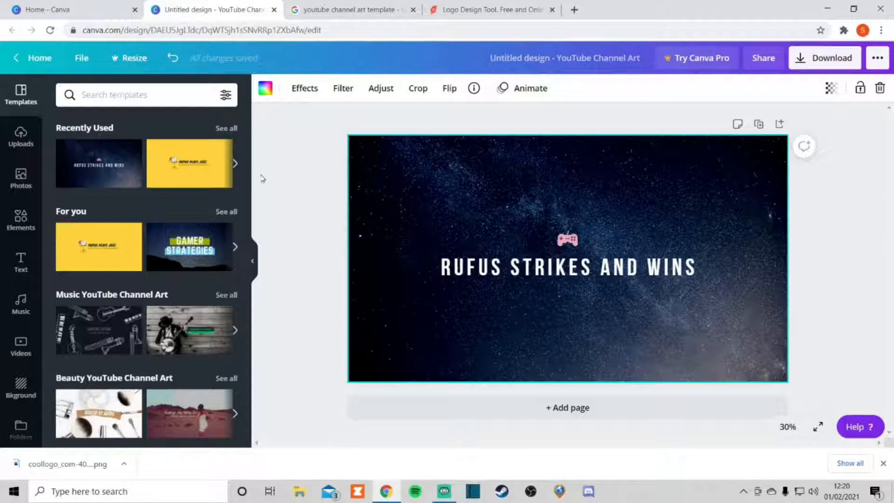
Step: Undo the template change and paste the starry image as the background behind the planet and logo
key("ctrl+z")
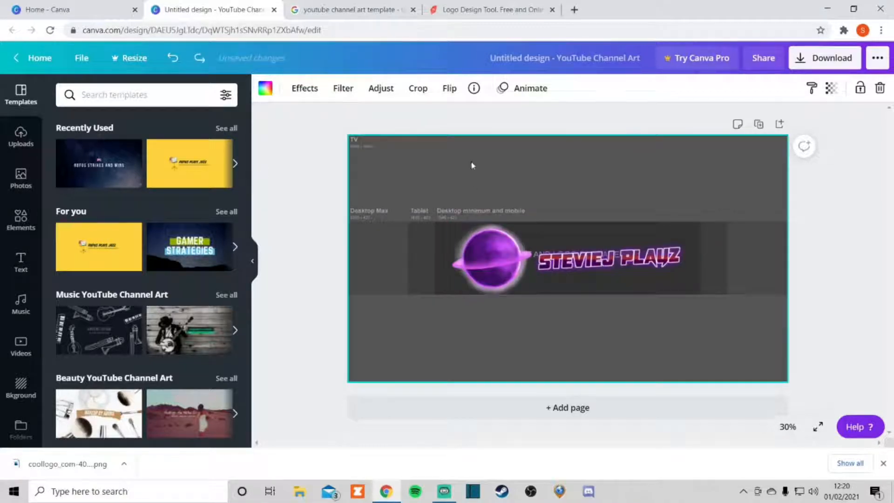
right_click(472, 166)
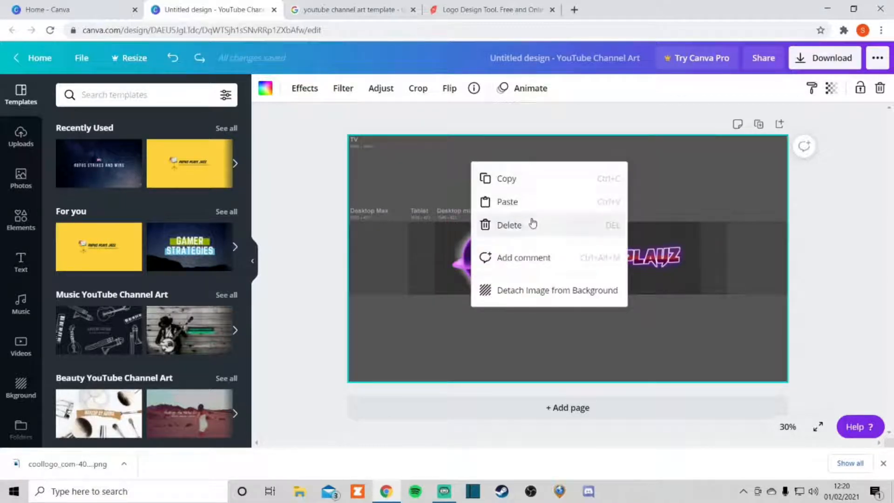
left_click(524, 203)
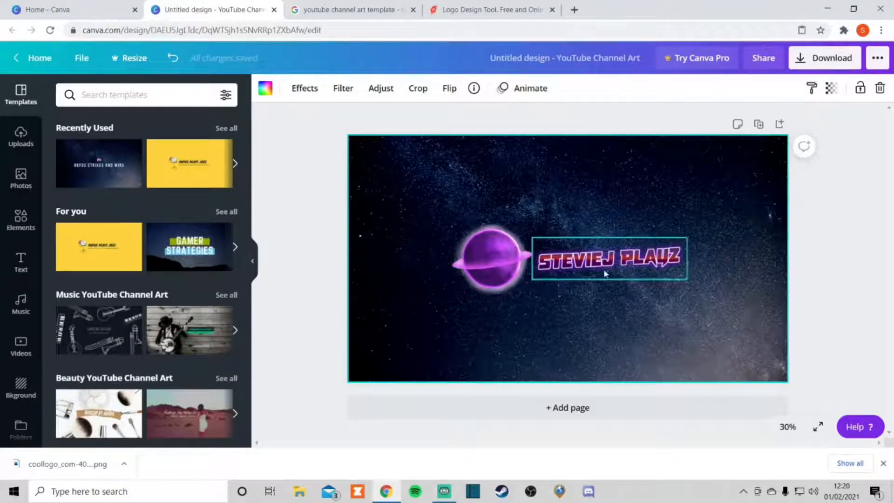
Step: Copy the pink game controller icon from the "Rufus Strikes and Wins" template into the banner and place it above the logo's first letters
left_click(116, 158)
left_click(569, 243)
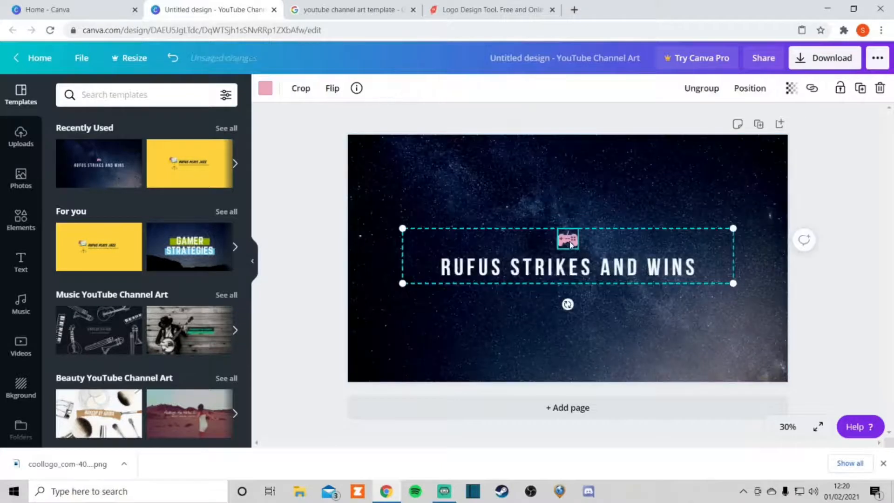
key("ctrl+z")
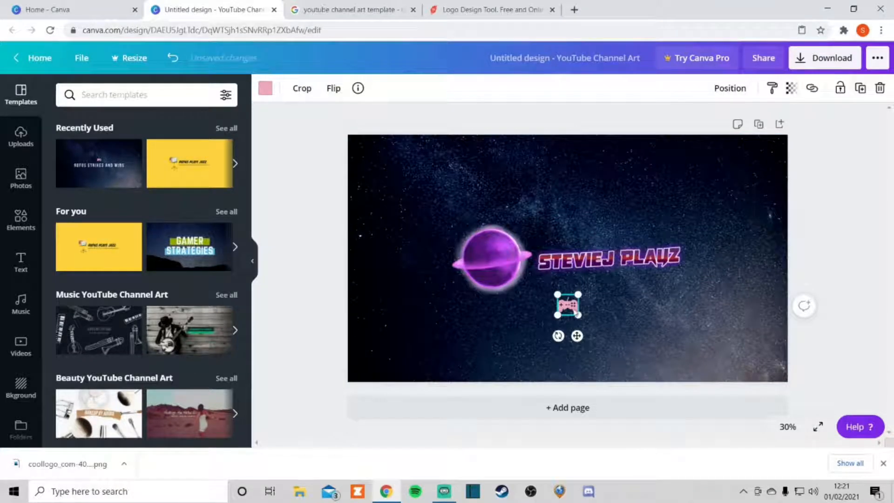
left_click_drag(567, 311, 548, 243)
left_click(614, 307)
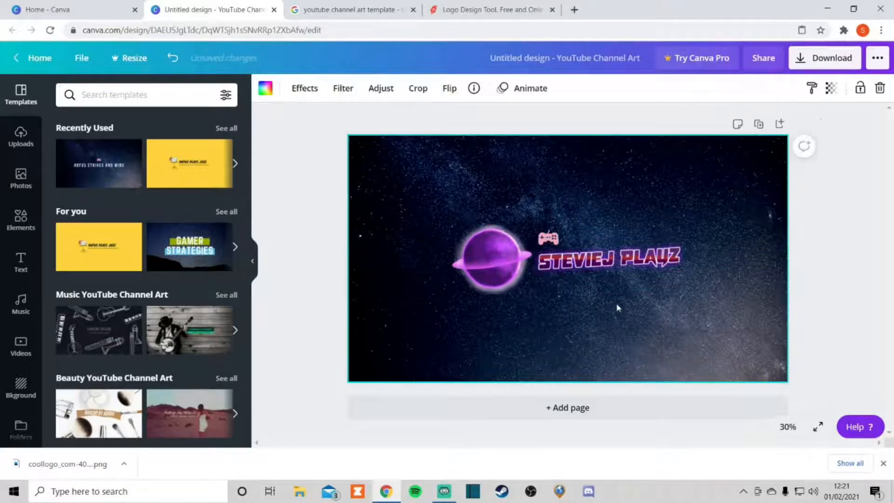
left_click(584, 261)
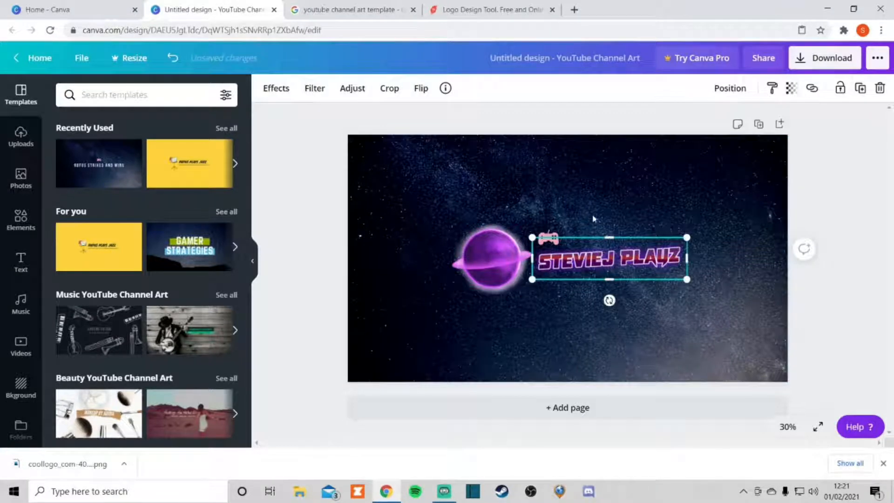
left_click(752, 245)
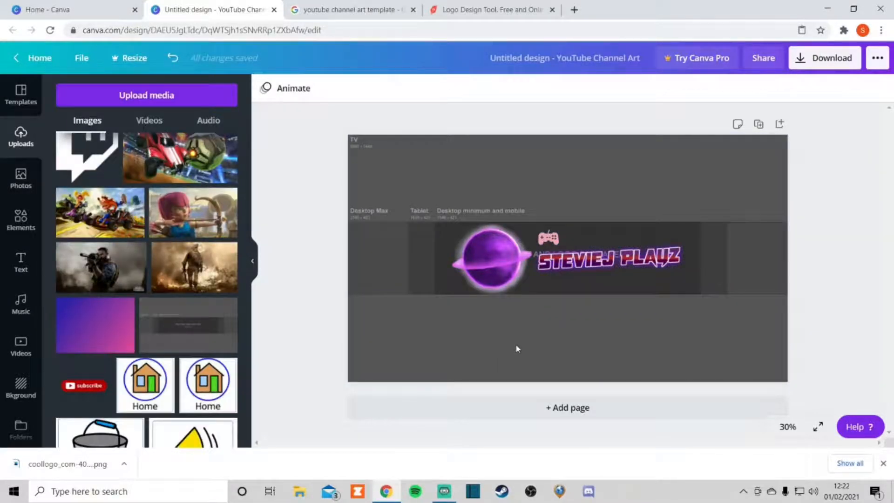
Step: Search Google Images for "call of duty" in a new browser tab
left_click(576, 11)
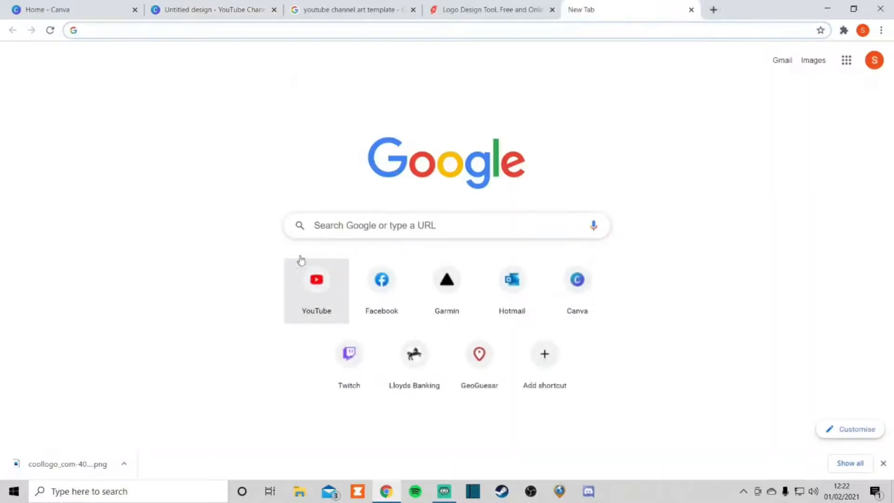
left_click(330, 234)
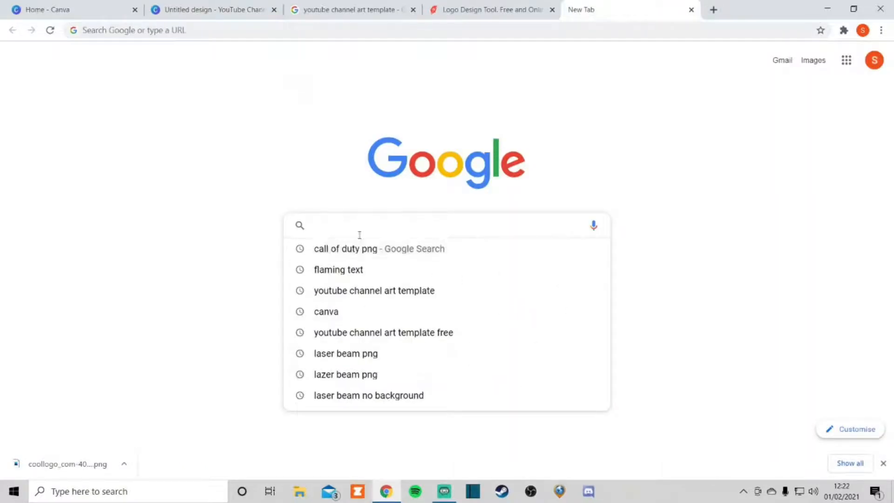
type("calll")
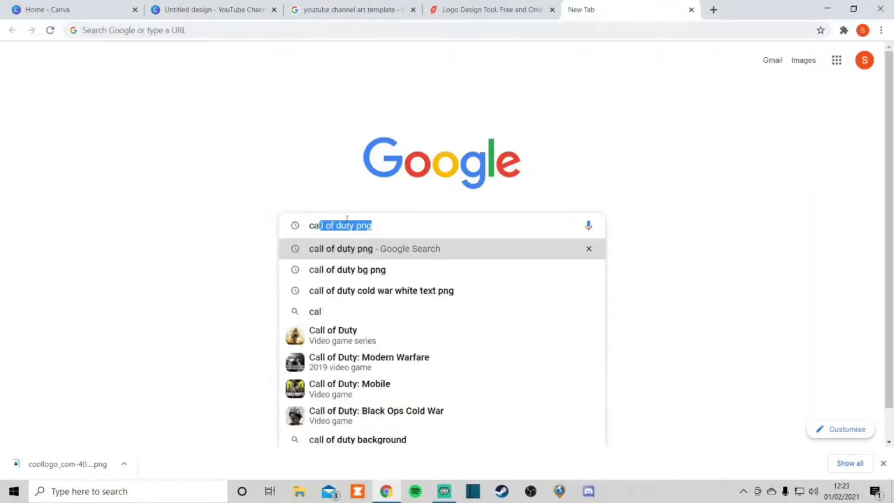
key("BackSpace")
key("BackSpace")
type("l")
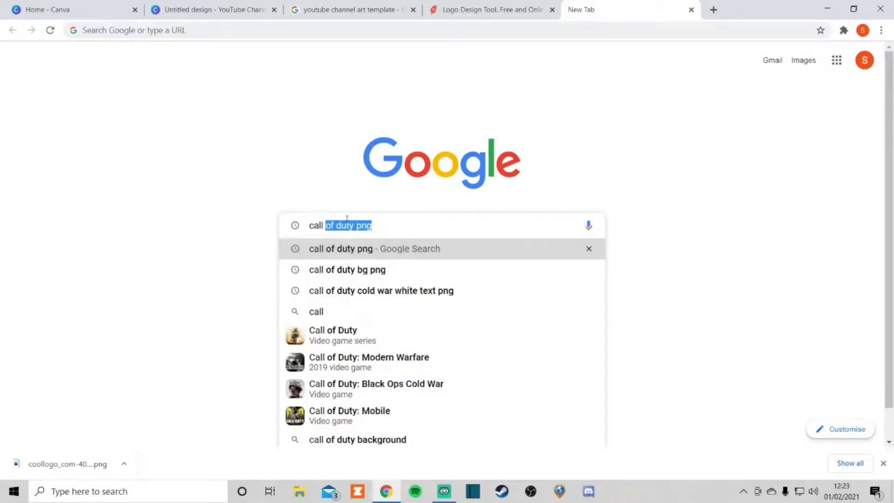
type(" of duty")
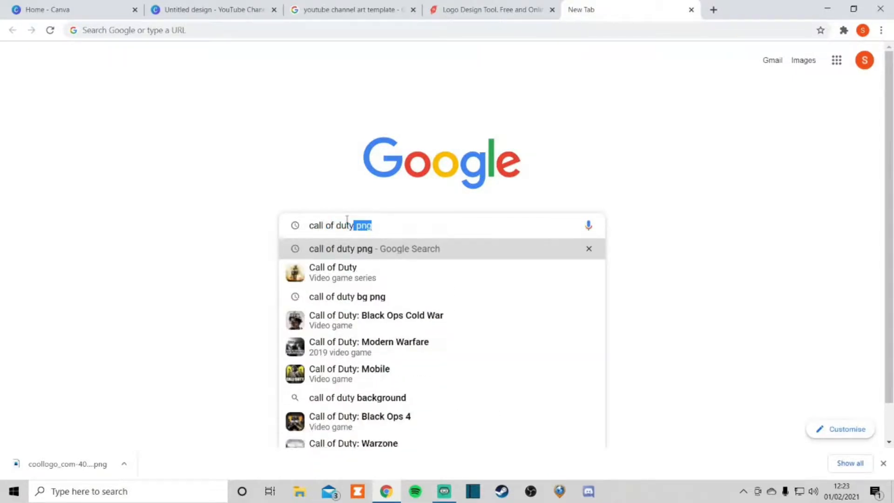
key("Return")
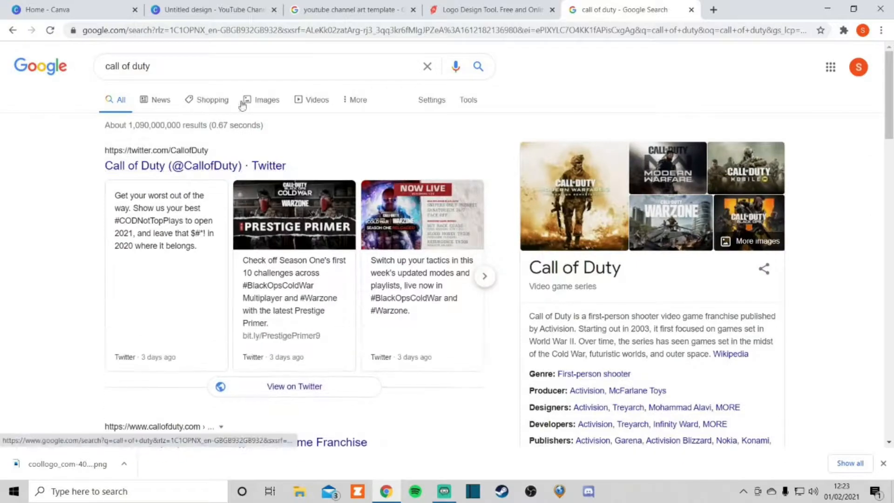
left_click(265, 107)
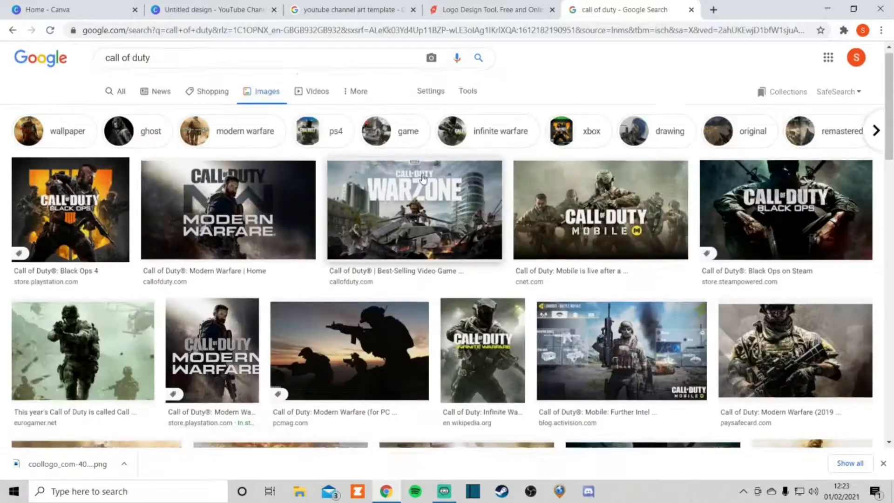
Step: Find the Call of Duty: Modern Warfare (for PC) soldier silhouette image and save it as a PNG in the Stevie J Plays folder
scroll(425, 179, "down", 1)
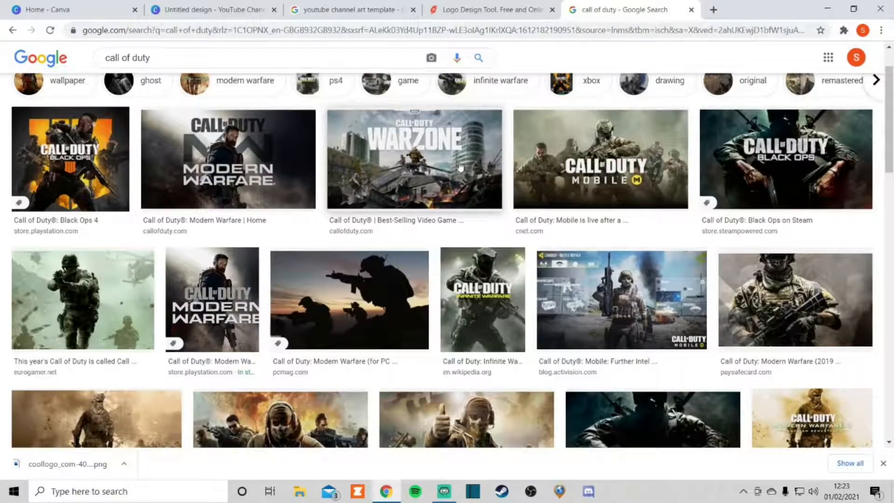
scroll(461, 182, "down", 4)
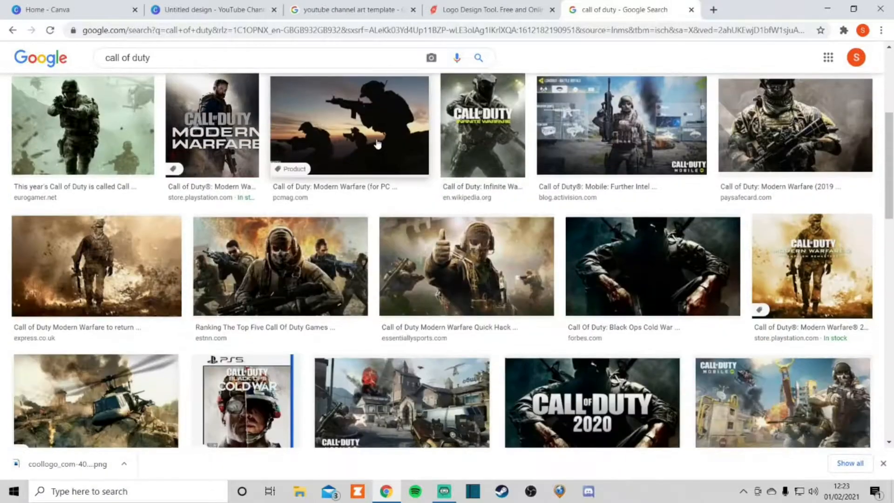
left_click(377, 145)
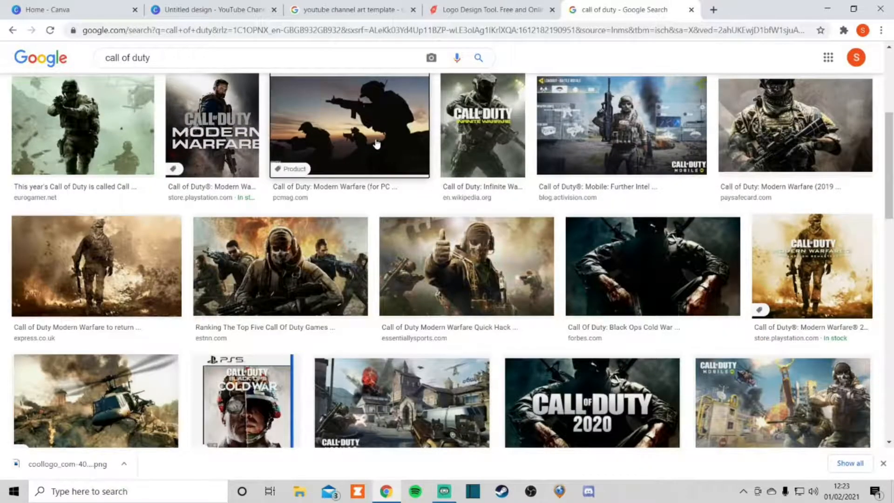
right_click(683, 180)
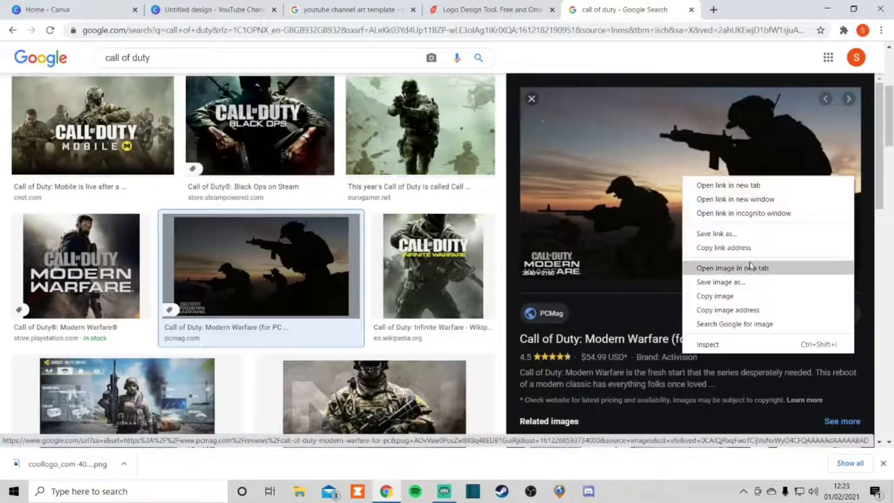
left_click(738, 283)
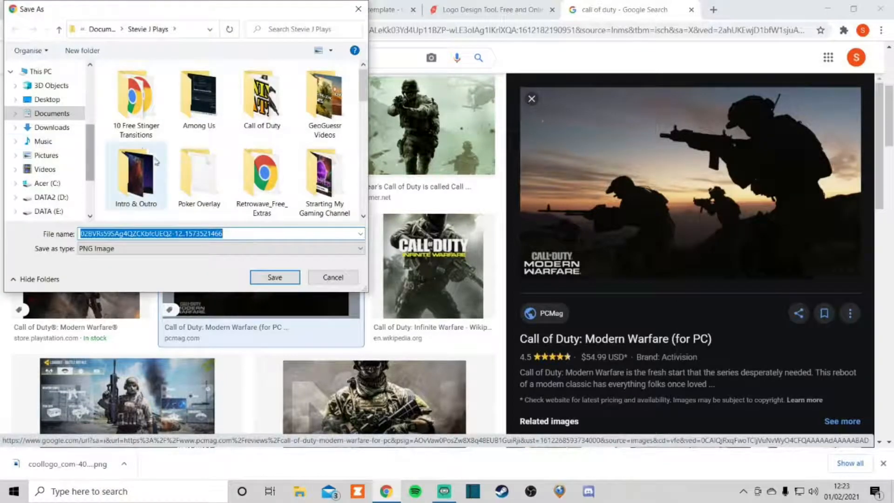
left_click(284, 278)
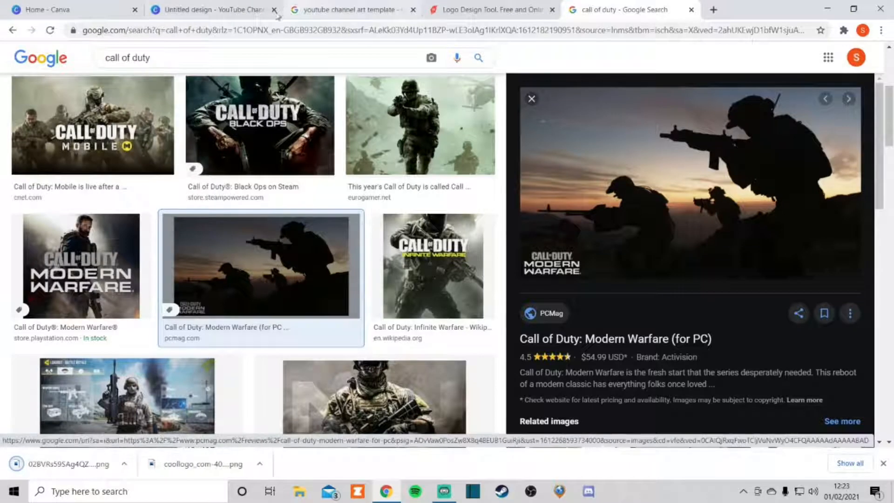
Step: Switch to the Canva design and upload the saved soldier silhouette image from the Stevie J Plays folder
left_click(228, 13)
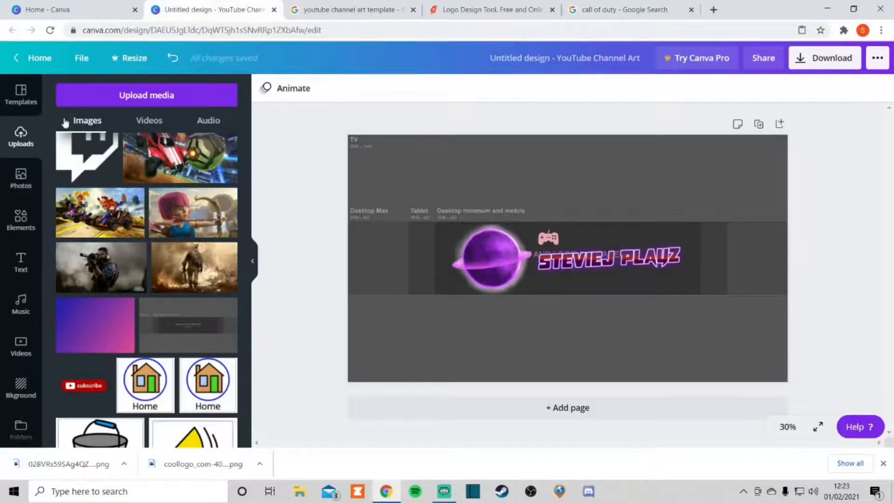
left_click(101, 95)
left_click(91, 166)
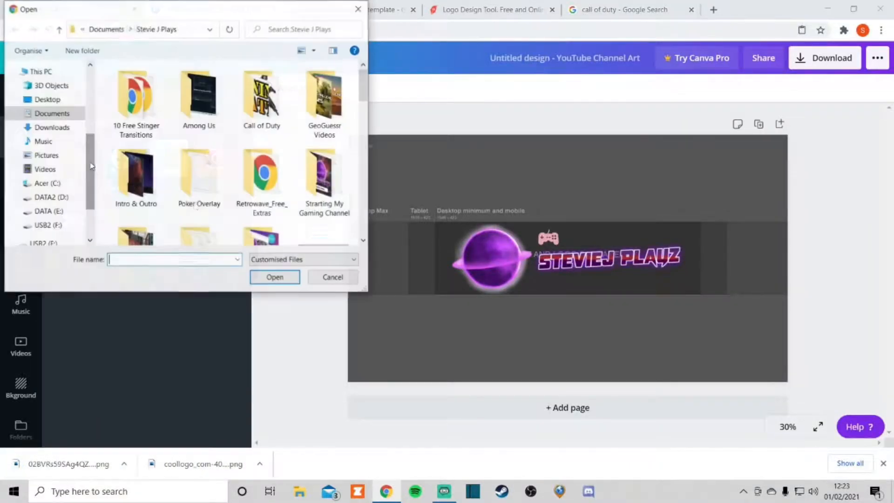
scroll(346, 169, "down", 5)
scroll(347, 164, "up", 10)
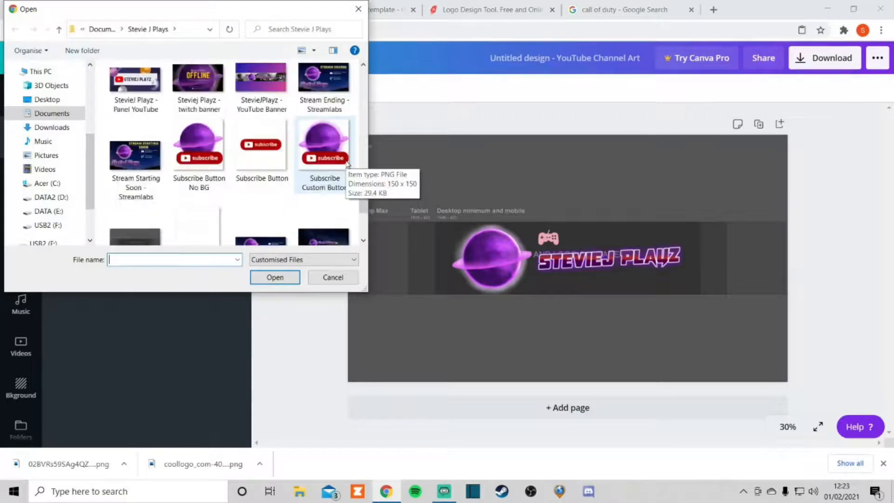
scroll(319, 171, "up", 8)
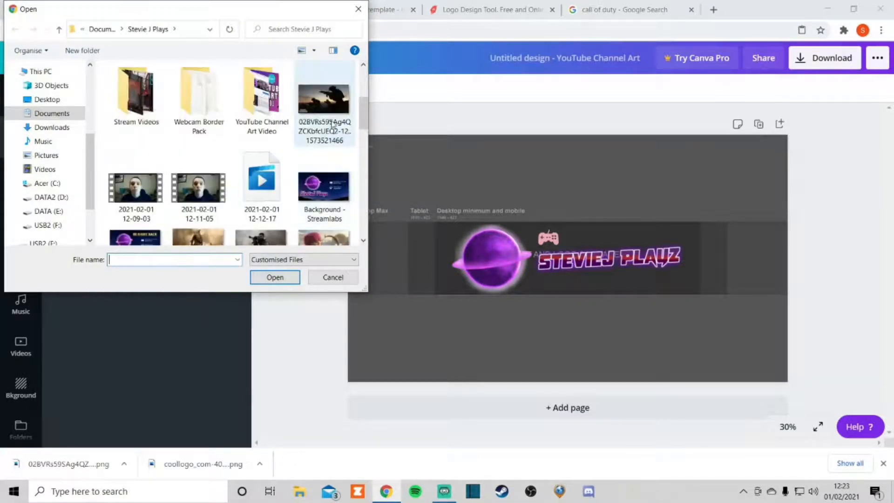
left_click(324, 100)
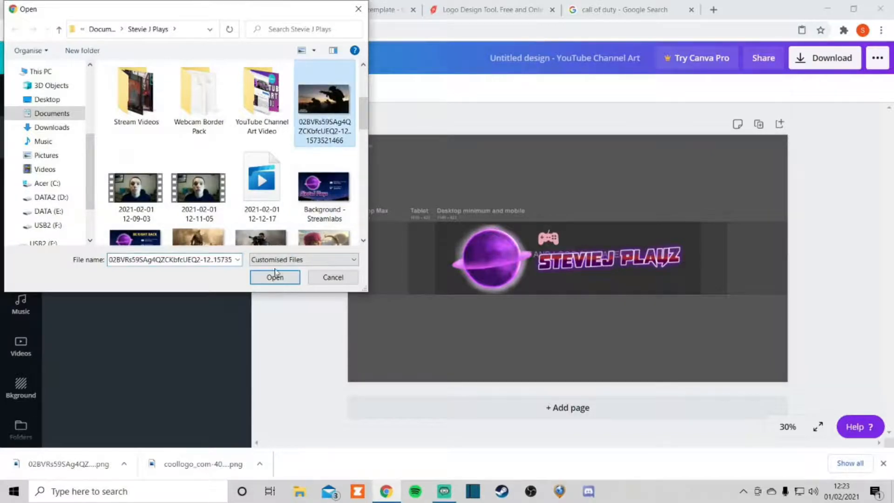
left_click(274, 277)
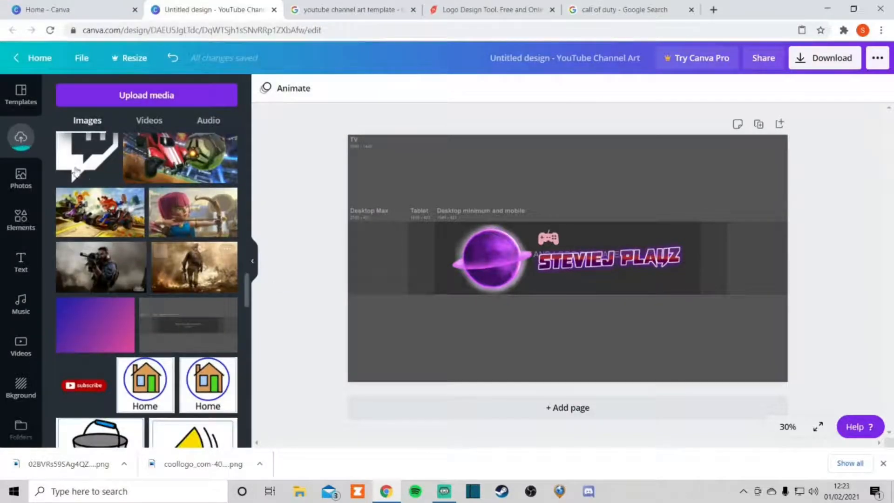
Step: Add the soldier silhouette image to the page, shrink it to about 627 × 353, and place it at the banner strip's left end
scroll(186, 230, "down", 5)
scroll(185, 230, "up", 8)
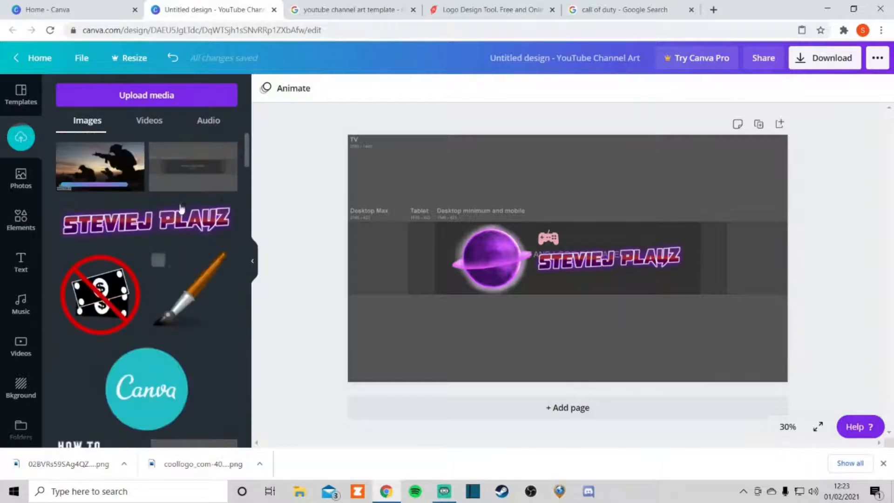
left_click(107, 167)
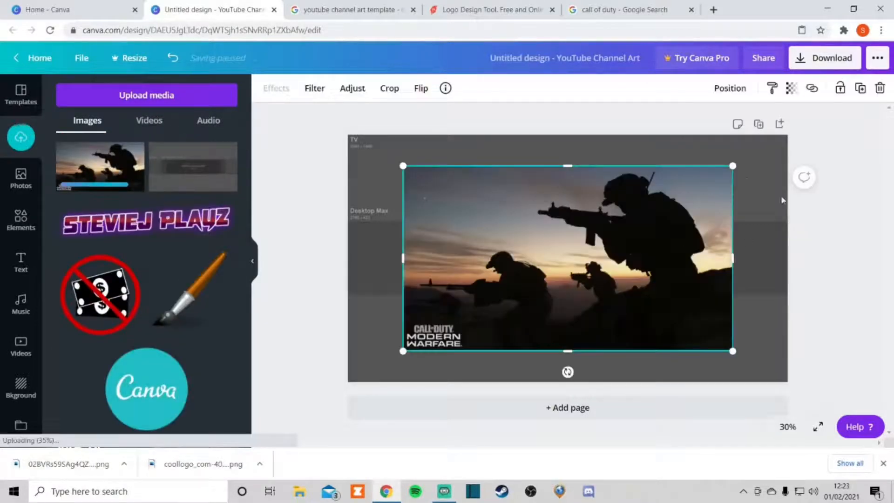
left_click_drag(732, 166, 514, 289)
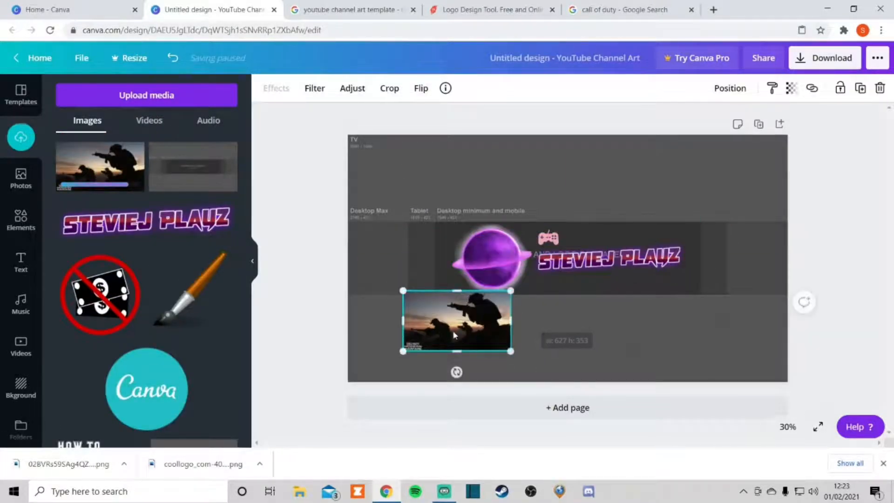
left_click_drag(445, 320, 400, 261)
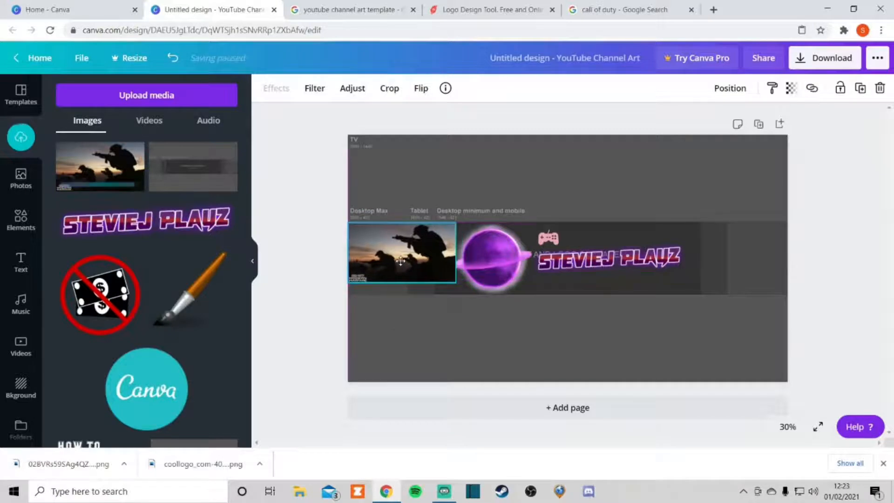
left_click(485, 320)
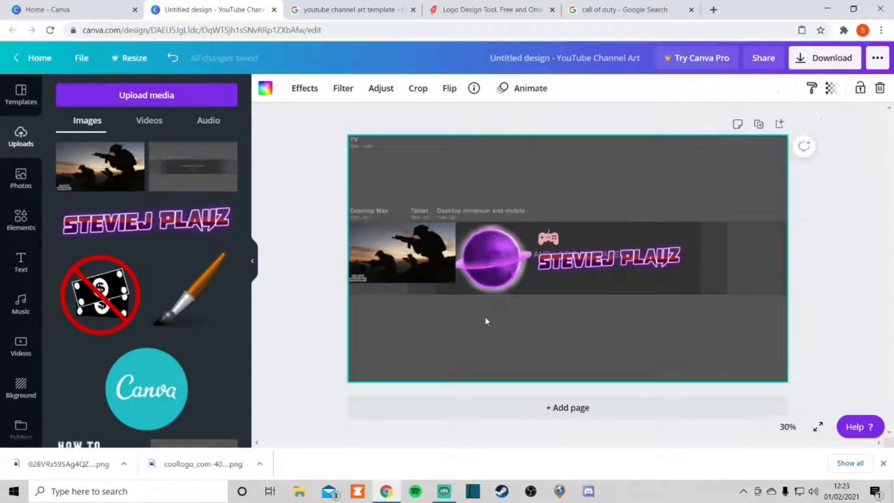
Step: Enlarge the soldier silhouette image to the banner strip's full height, letting it overhang the page's left edge and end beside the planet
left_click(410, 250)
left_click_drag(402, 247, 399, 244)
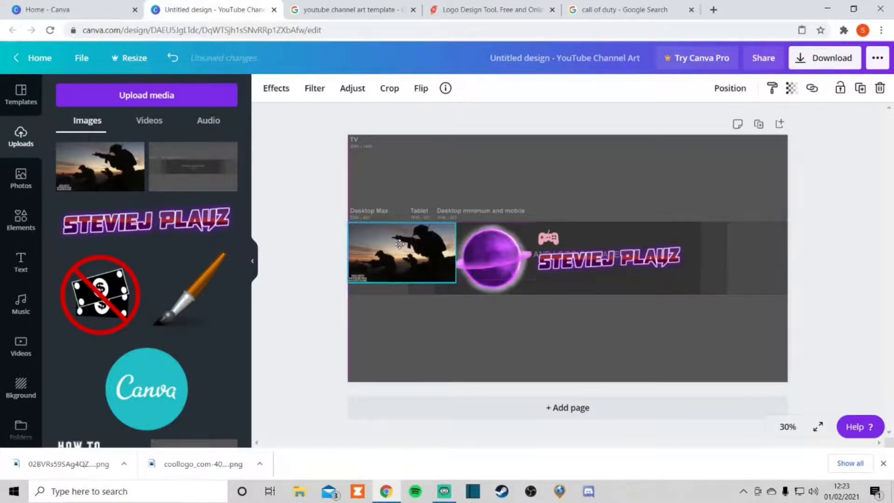
left_click_drag(455, 282, 472, 304)
left_click_drag(427, 261, 408, 258)
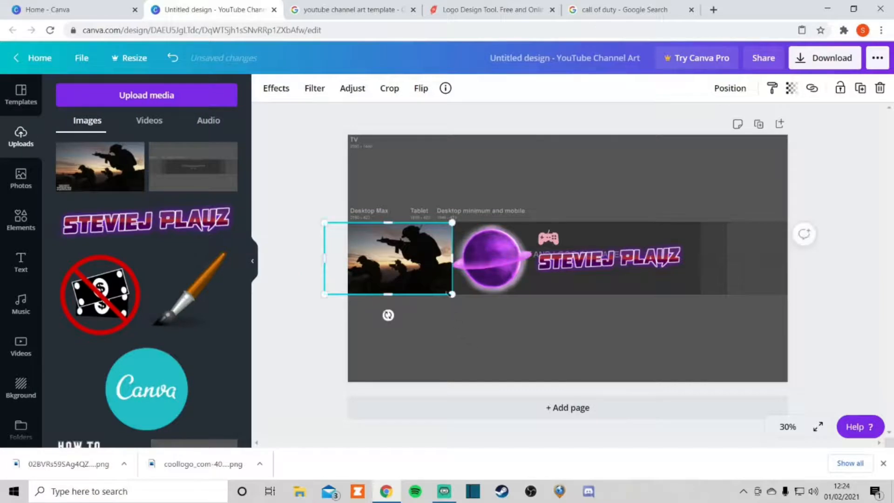
left_click_drag(449, 291, 455, 295)
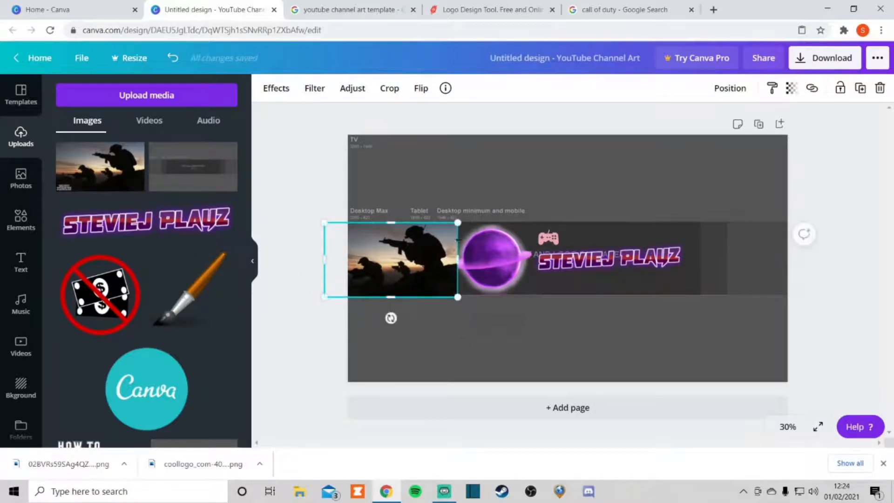
left_click_drag(459, 223, 458, 223)
left_click_drag(458, 297, 453, 294)
left_click(481, 325)
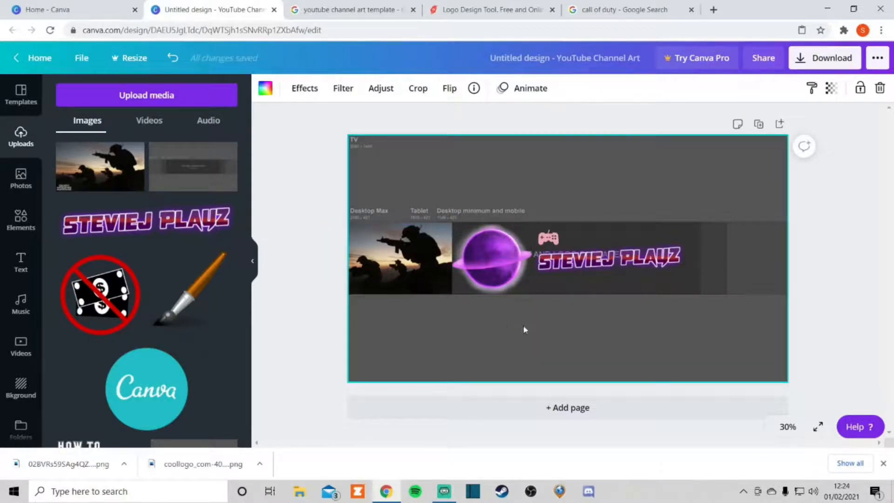
Step: Add the uploaded Rocket League car image, scale it to the banner strip's height, and place it directly beside the soldier silhouette image
scroll(149, 265, "down", 15)
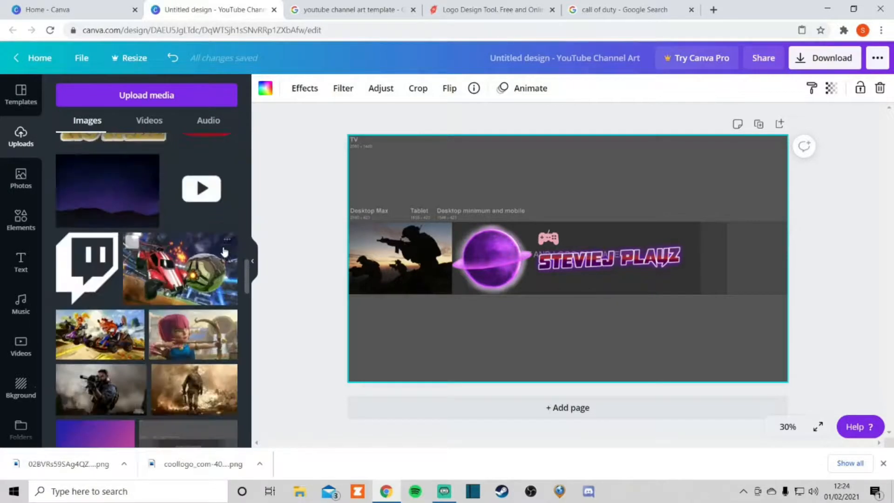
left_click(186, 261)
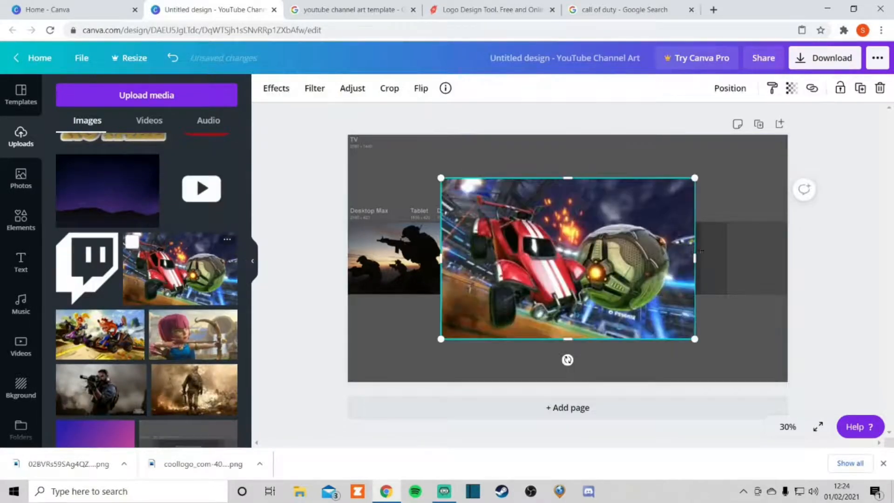
left_click_drag(695, 178, 598, 238)
left_click_drag(569, 265, 674, 250)
left_click_drag(705, 325, 657, 295)
left_click_drag(603, 256, 512, 256)
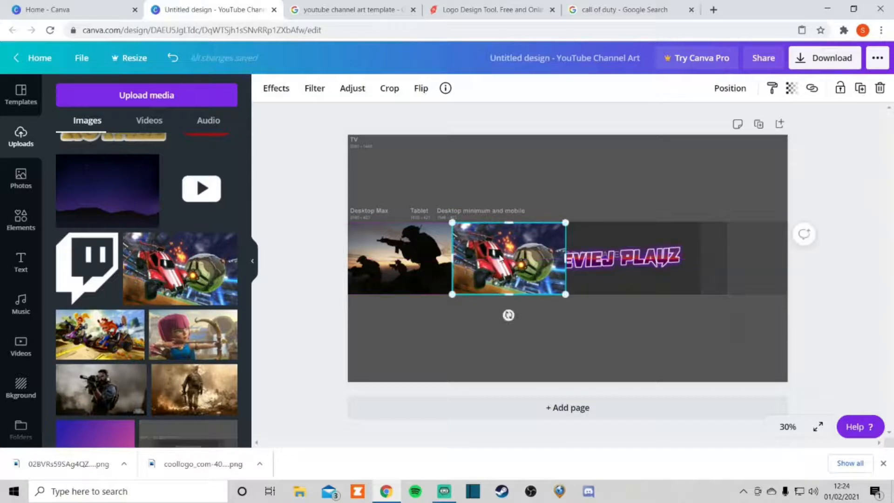
Step: Send the Rocket League image backward behind the controller icon, the planet and the StevieJ Playz logo
right_click(472, 237)
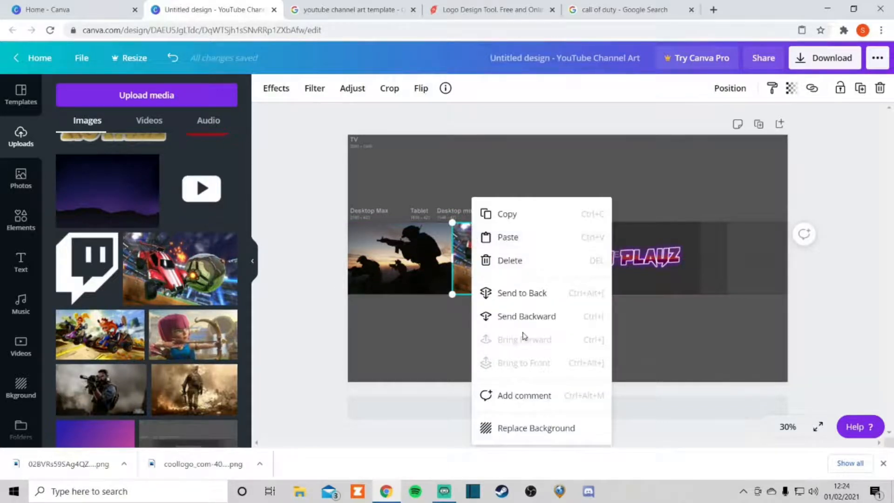
left_click(520, 317)
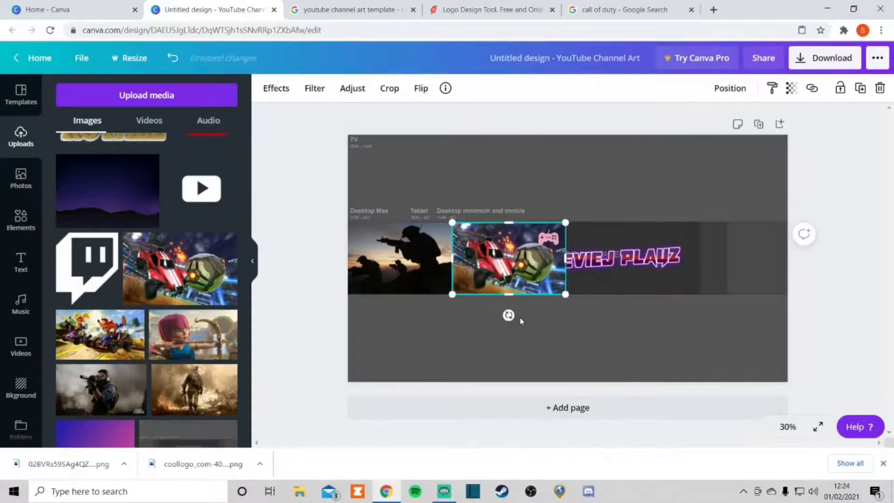
right_click(495, 278)
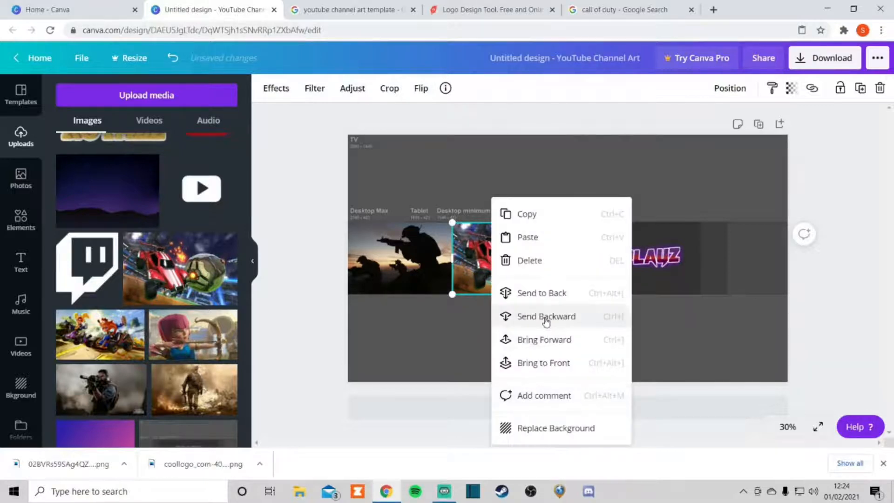
left_click(521, 317)
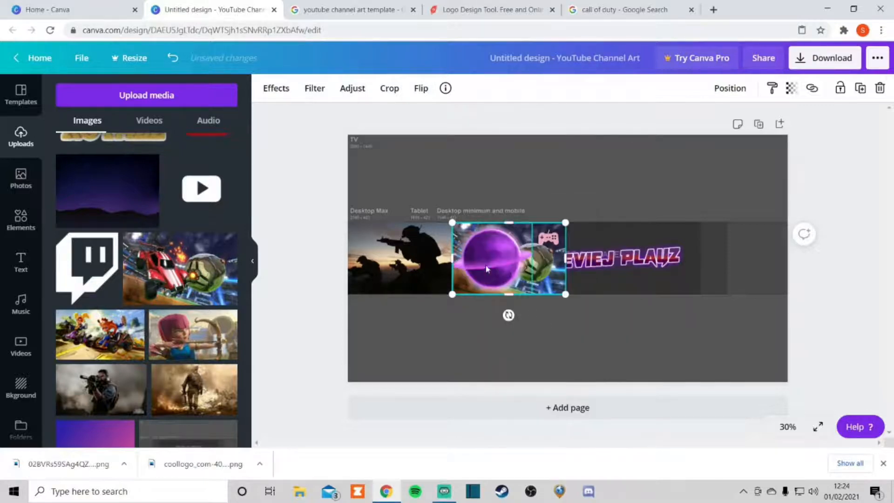
right_click(541, 279)
left_click(581, 317)
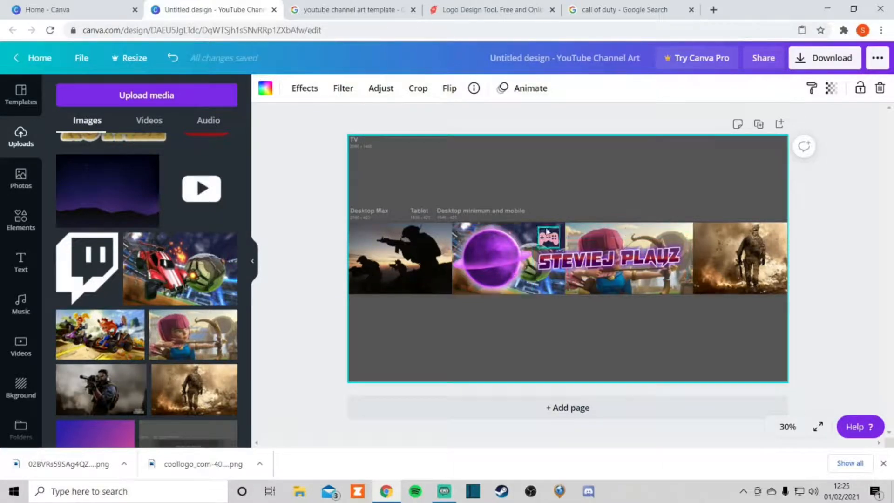
Step: Apply the Street filter to the archer image behind the logo and to the Rocket League image behind the planet
left_click(624, 229)
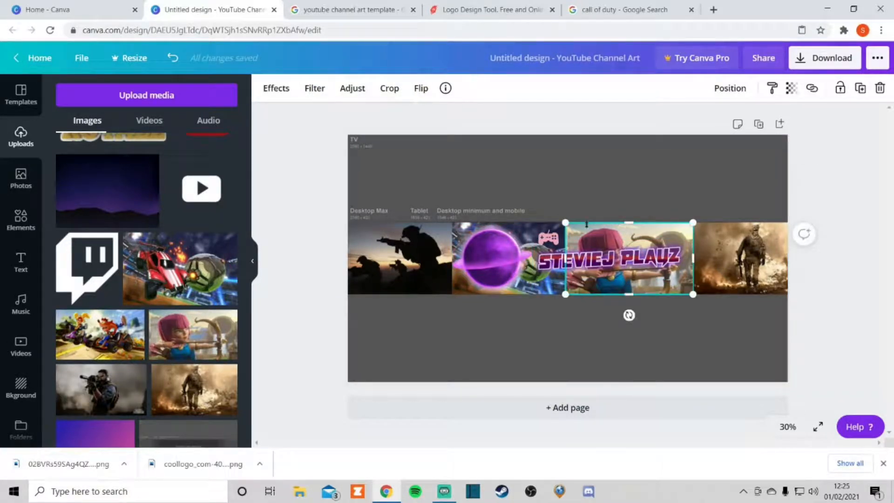
left_click(349, 94)
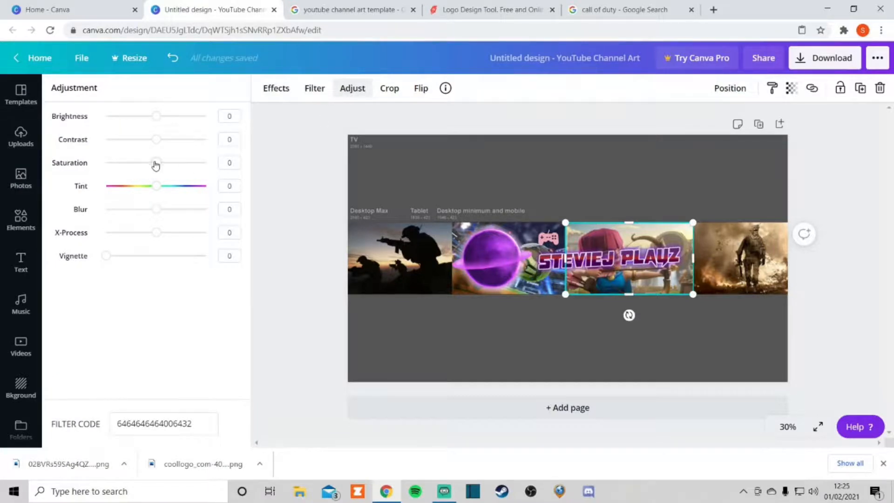
mouse_move(155, 165)
left_mouse_down()
mouse_move(194, 164)
mouse_move(89, 170)
mouse_move(155, 163)
left_mouse_up()
left_click(311, 89)
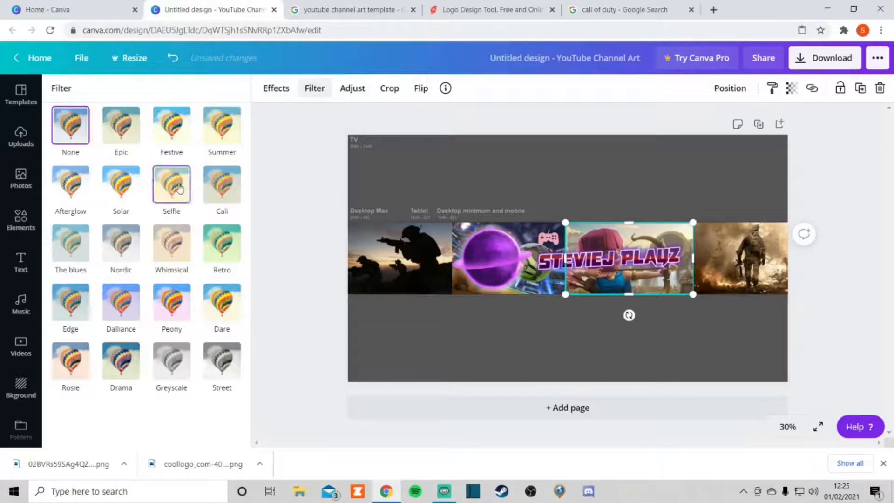
left_click(223, 368)
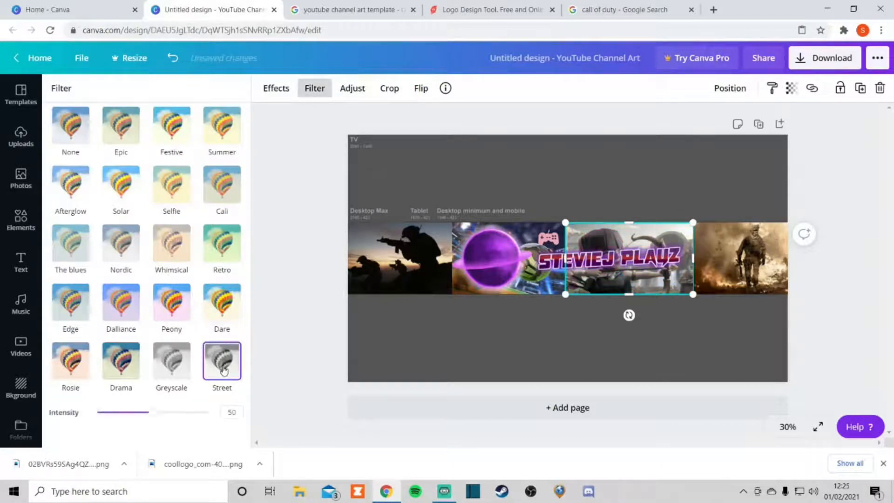
left_click(497, 227)
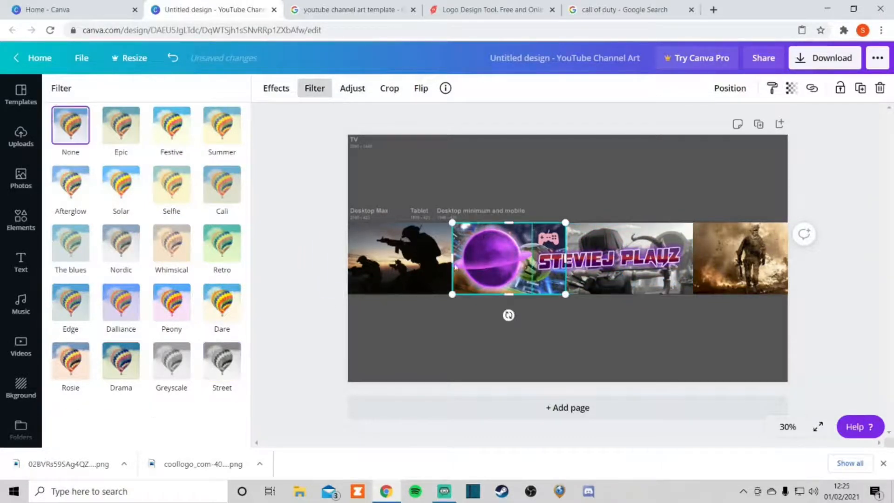
left_click(222, 370)
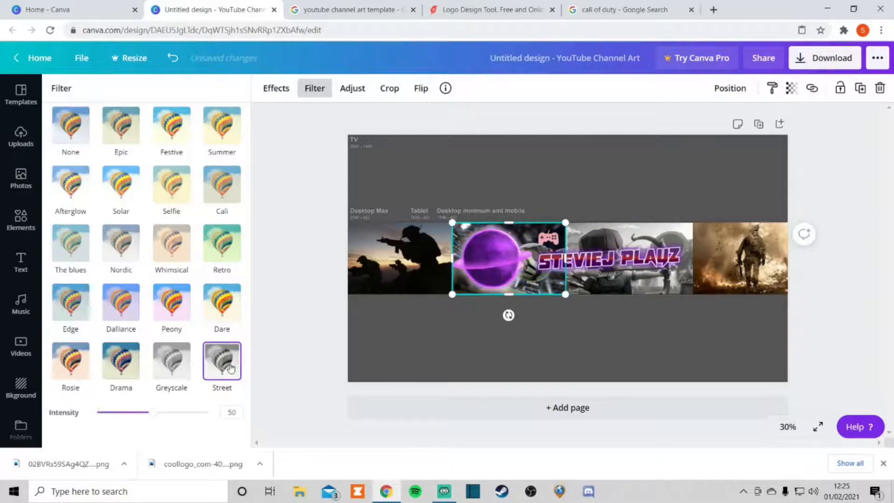
Step: Apply the Street filter to the soldier silhouette image and to the walking soldier image at the banner strip's other end
left_click(368, 257)
left_click(220, 369)
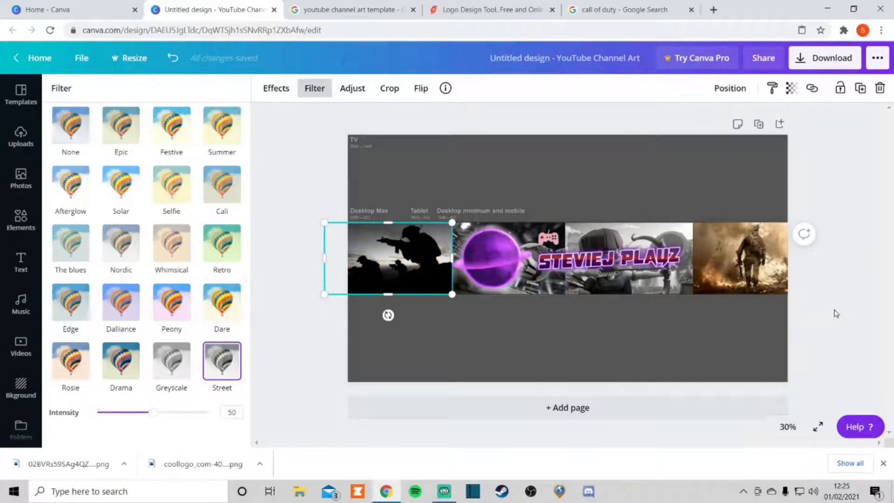
left_click(763, 275)
left_click(222, 363)
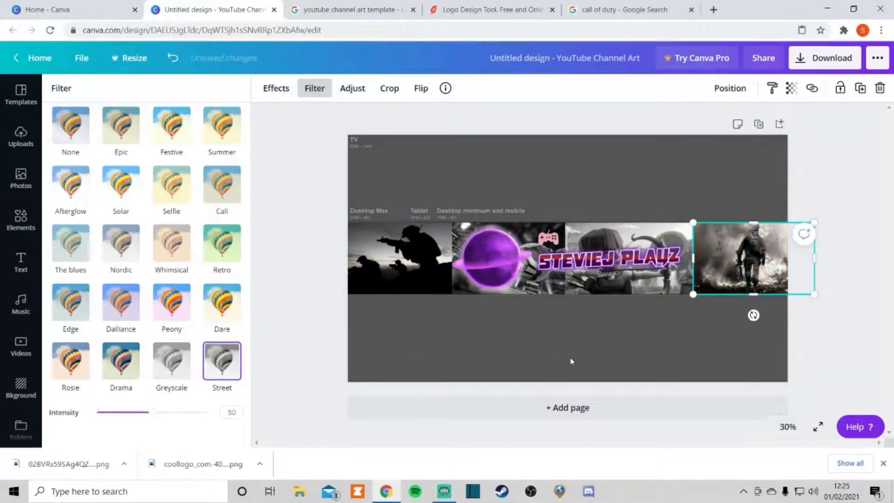
Step: Add the uploaded purple gradient image and replace the grey template background with it
left_click(572, 360)
left_click(732, 306)
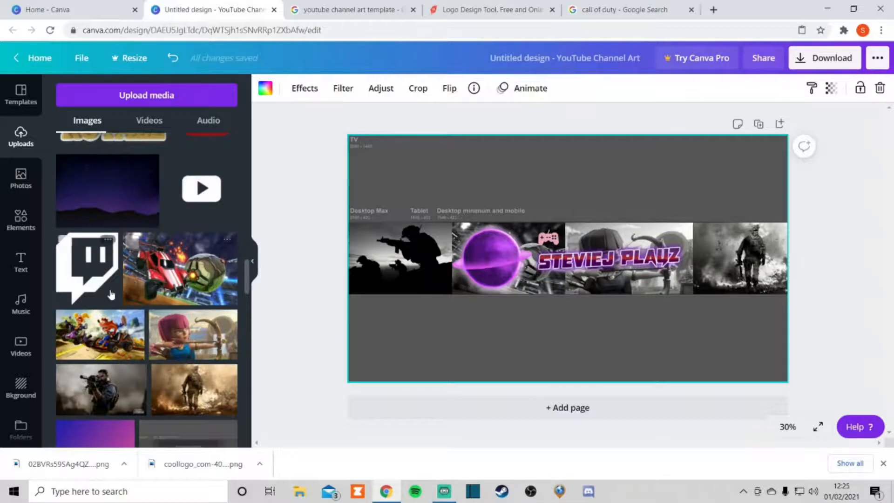
scroll(115, 296, "down", 4)
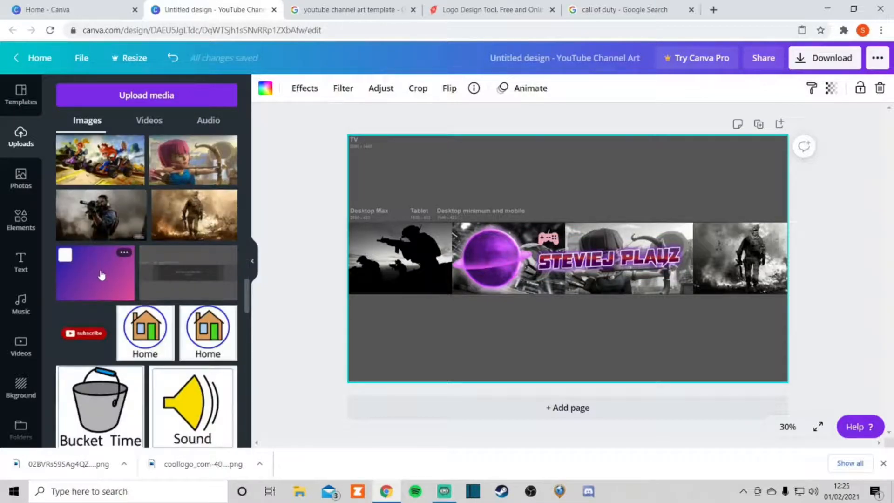
left_click(102, 275)
right_click(638, 221)
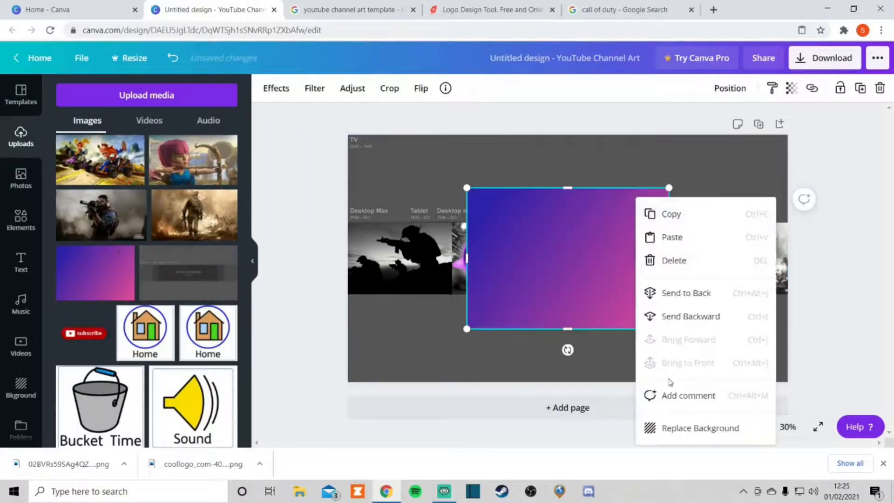
left_click(676, 429)
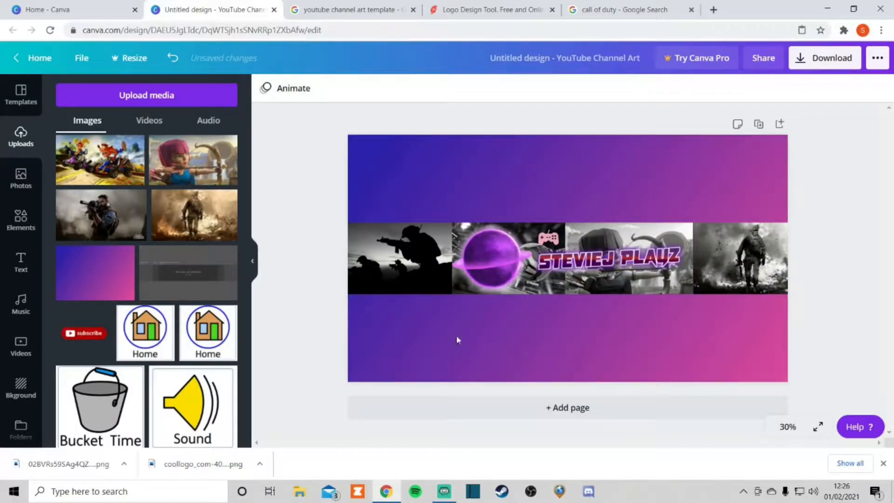
Step: Replace the purple gradient background with the dark blue starry night sky image
scroll(138, 252, "up", 15)
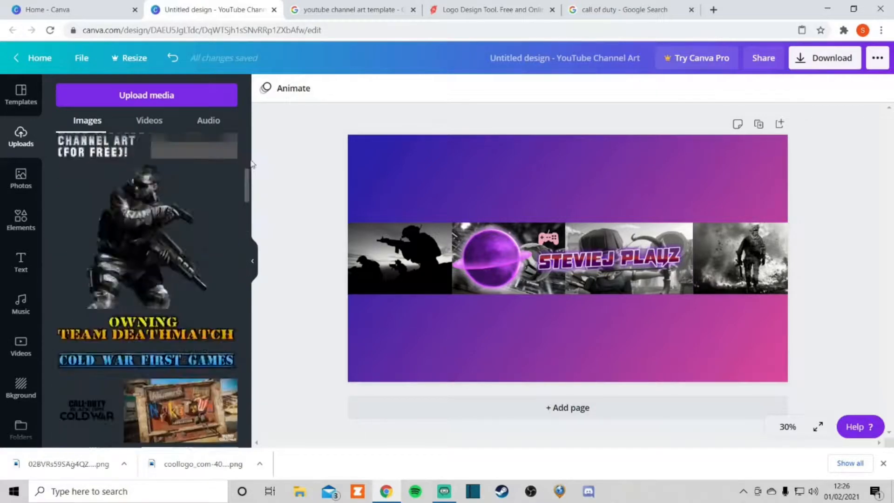
left_click_drag(259, 252, 257, 422)
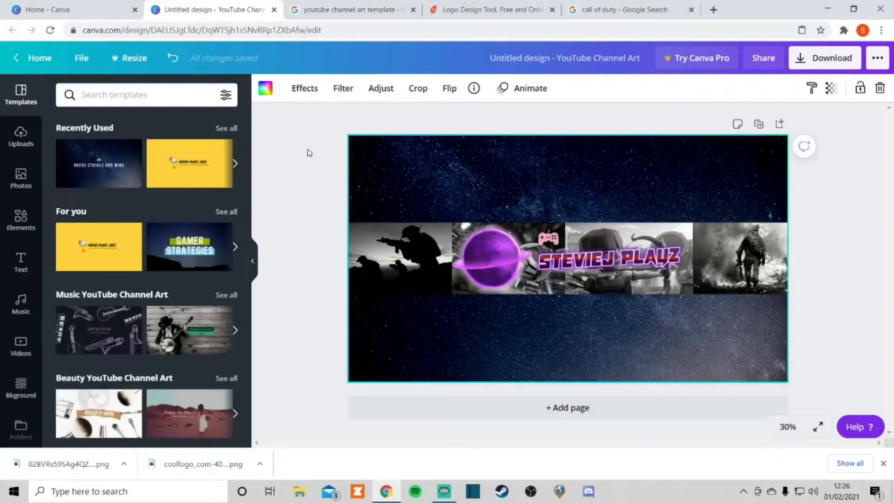
left_click(306, 151)
Step: Delete the four black-and-white game images from the banner strip, leaving the planet, controller and StevieJ Playz logo
left_click(408, 249)
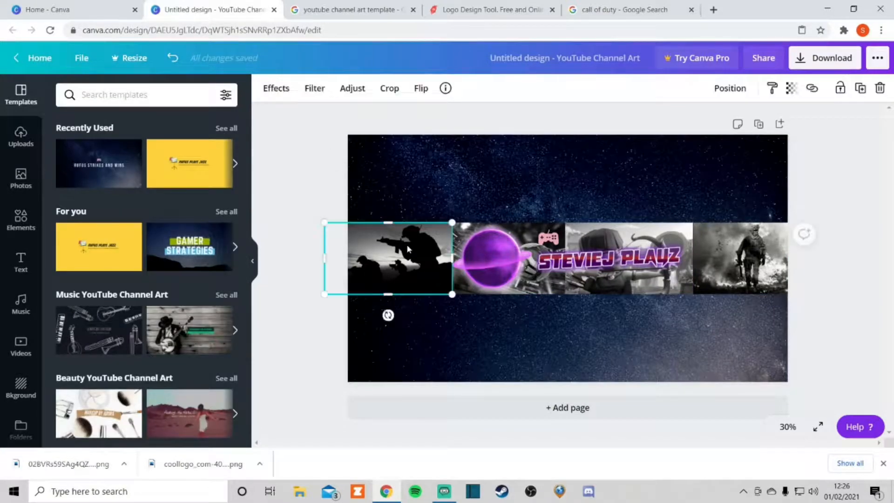
key("Delete")
left_click(464, 227)
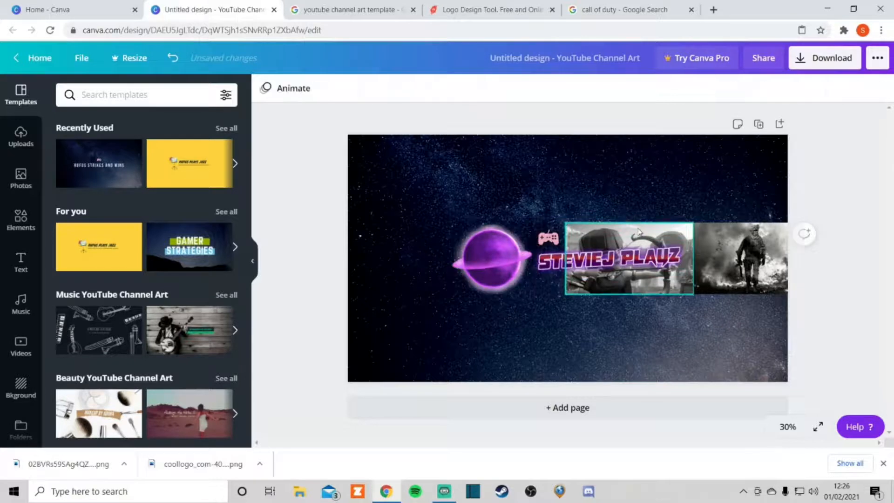
left_click(657, 227)
key("Delete")
left_click(715, 237)
key("Delete")
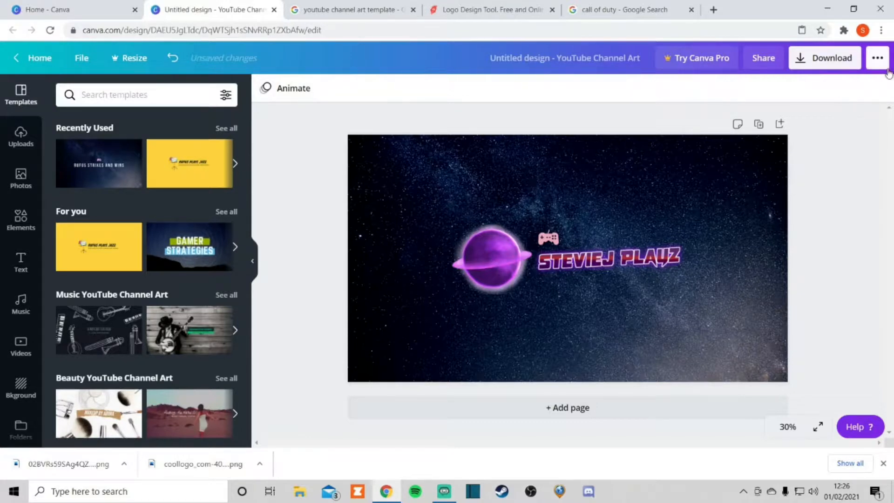
Step: Download the finished channel art as a PNG and dismiss the post-scheduling offer
left_click(803, 60)
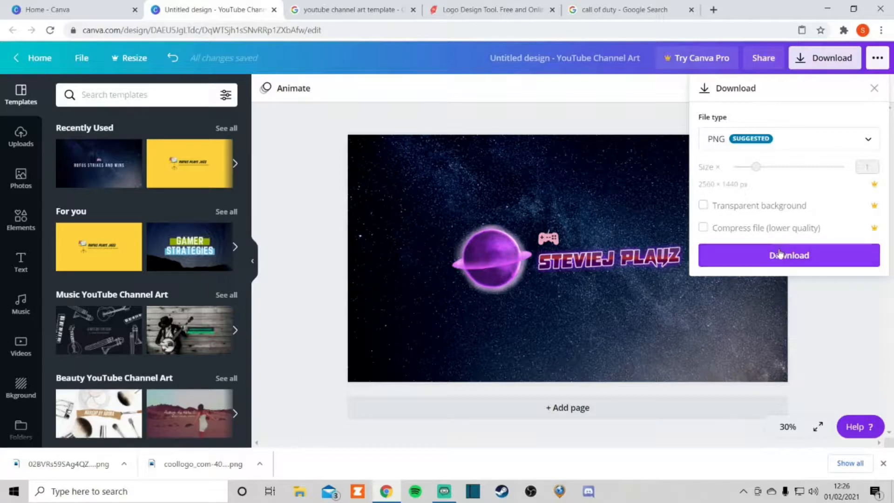
left_click(757, 256)
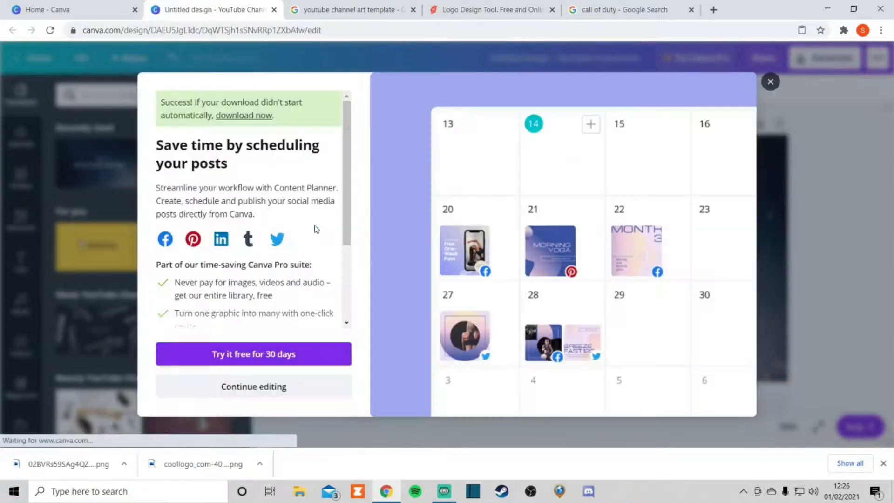
left_click(771, 82)
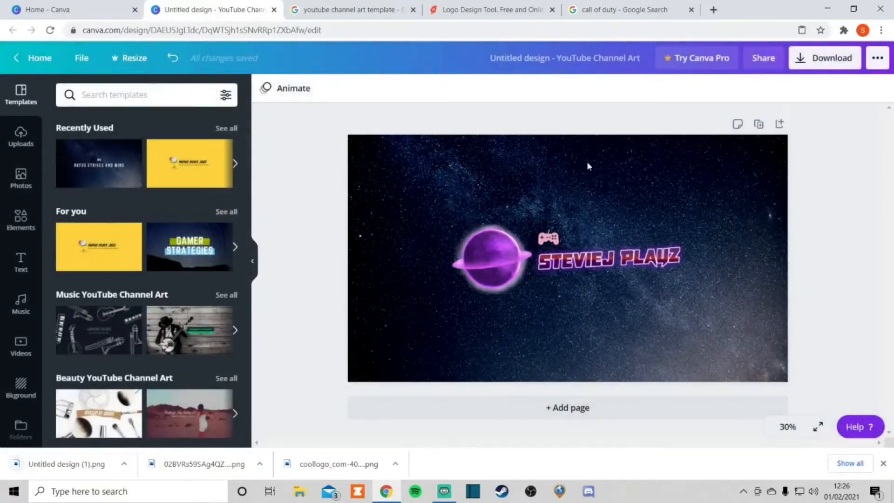
Step: Show the downloaded Untitled design (1) file in its Downloads folder, then return to the Canva design
left_click(124, 464)
left_click(163, 424)
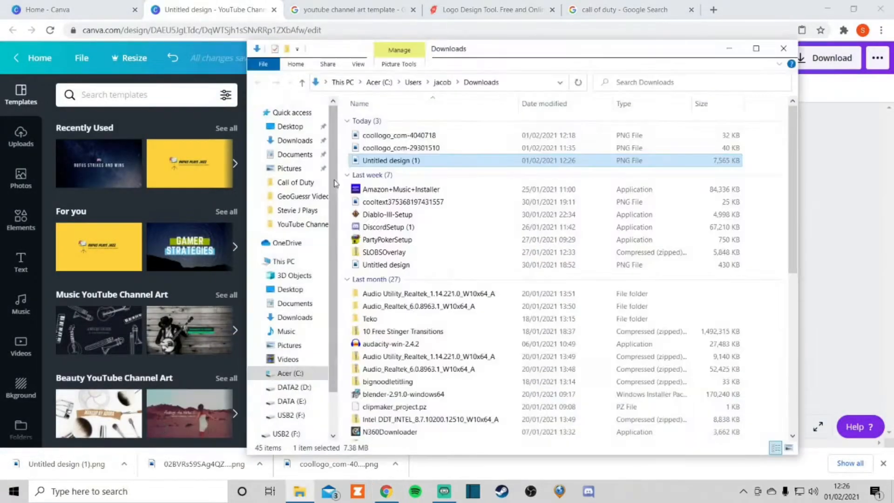
right_click(395, 160)
left_click(454, 410)
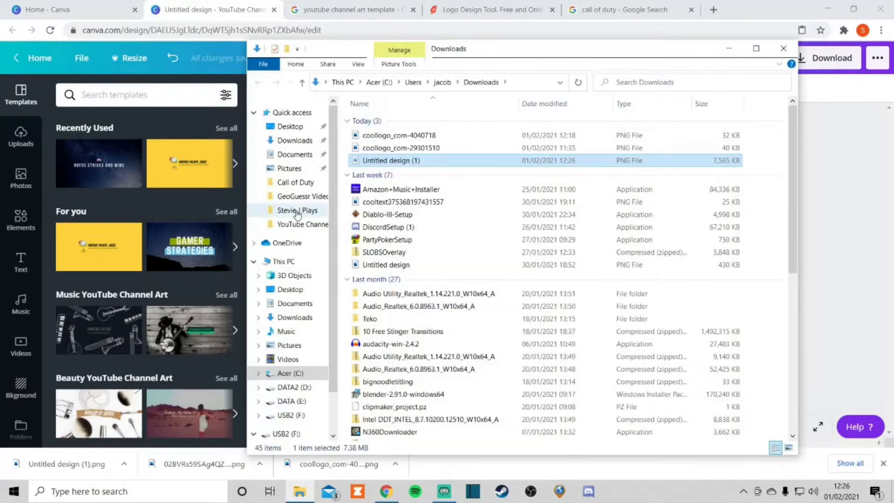
left_click(237, 14)
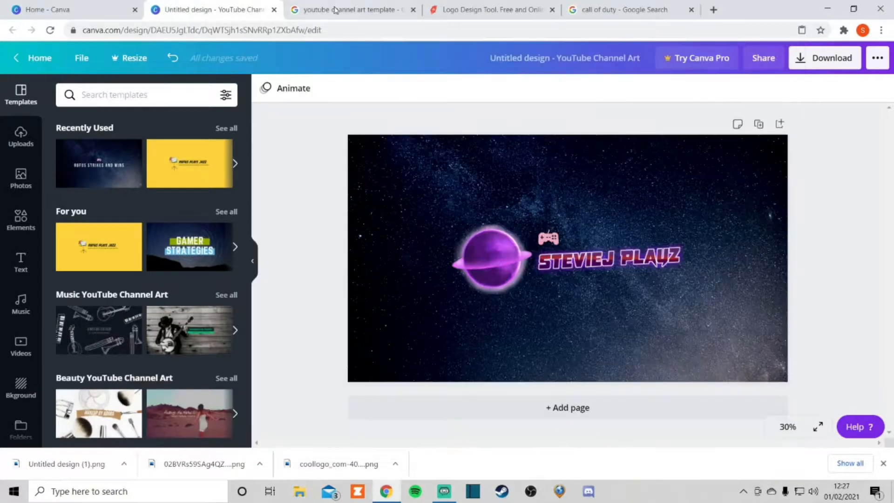
Step: Open YouTube in a new browser tab, go to the StevieJ Playz channel and open its customisation page
left_click(713, 10)
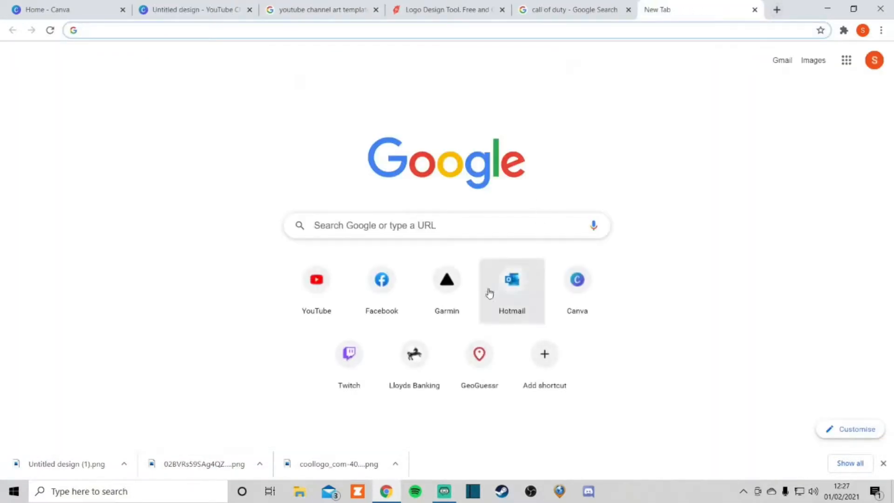
left_click(313, 294)
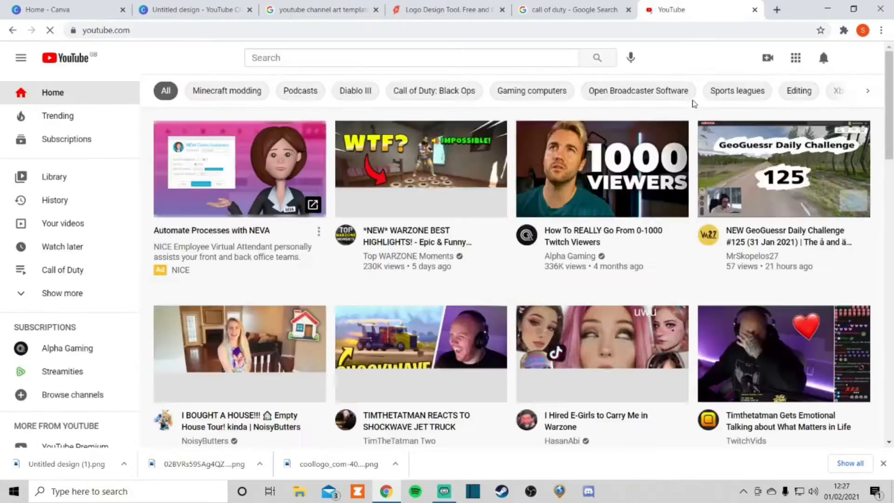
left_click(857, 57)
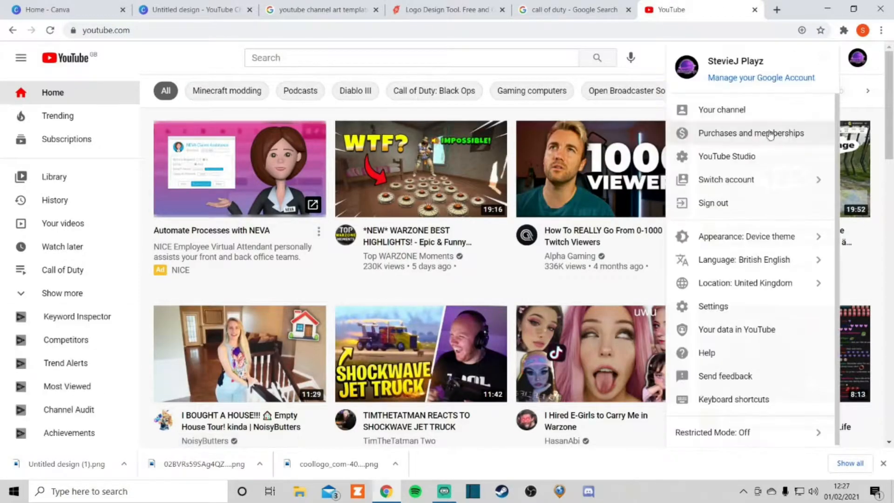
left_click(721, 110)
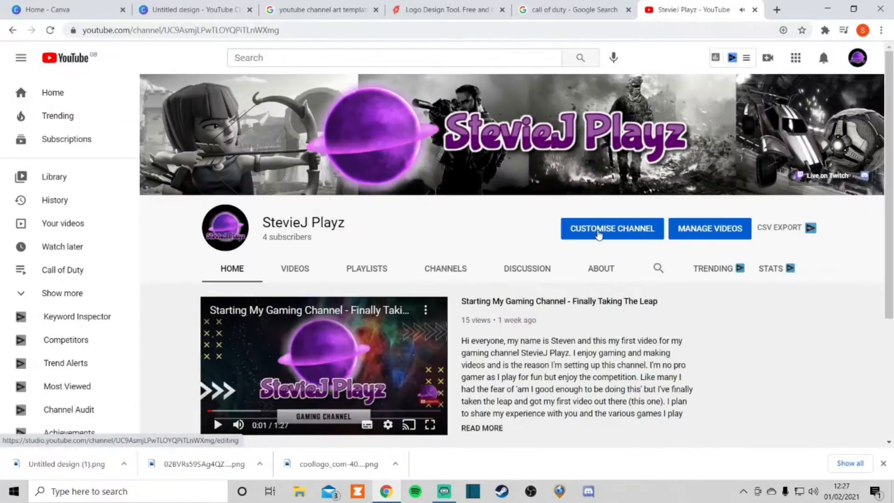
left_click(599, 232)
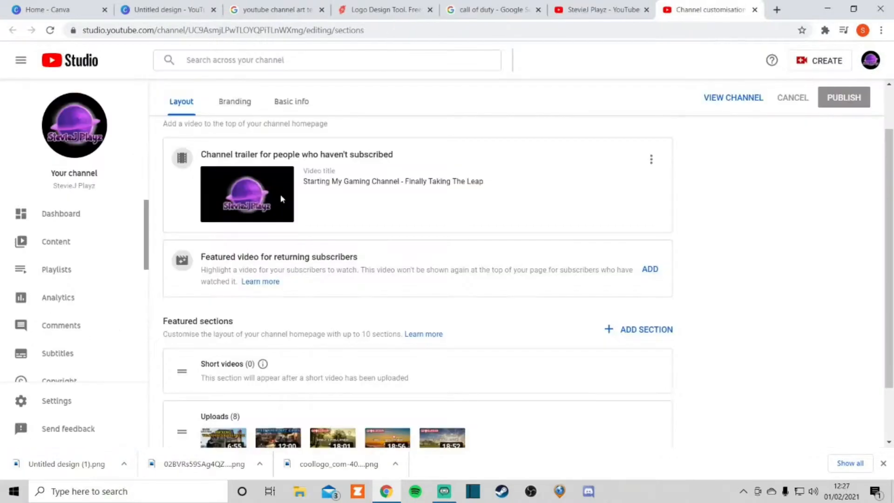
Step: Replace the channel's banner image in the Branding settings with Untitled design.jpg from the Downloads folder, keeping the default crop
left_click(235, 103)
scroll(447, 295, "down", 2)
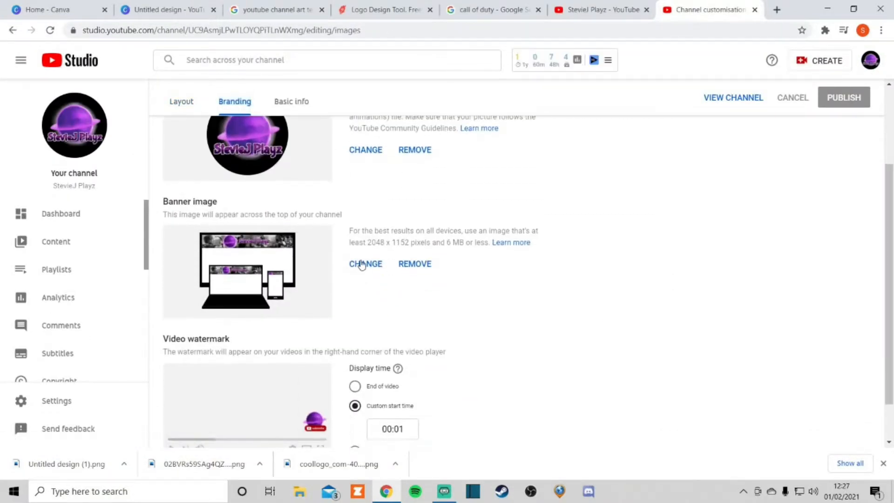
left_click(366, 264)
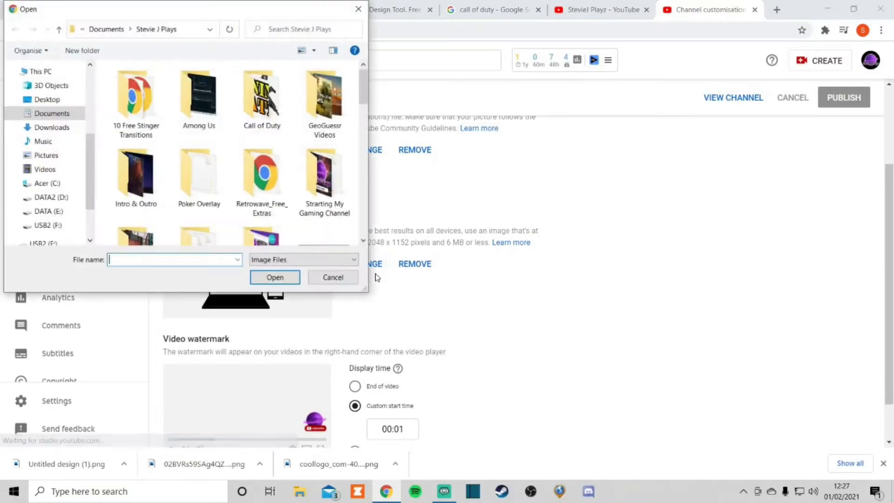
scroll(302, 194, "down", 4)
scroll(303, 194, "down", 10)
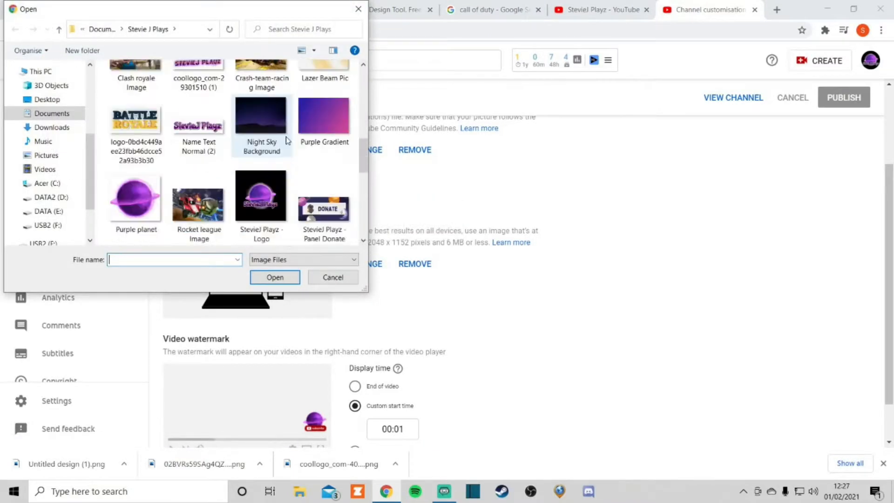
left_click(52, 127)
left_click(148, 99)
left_click(274, 277)
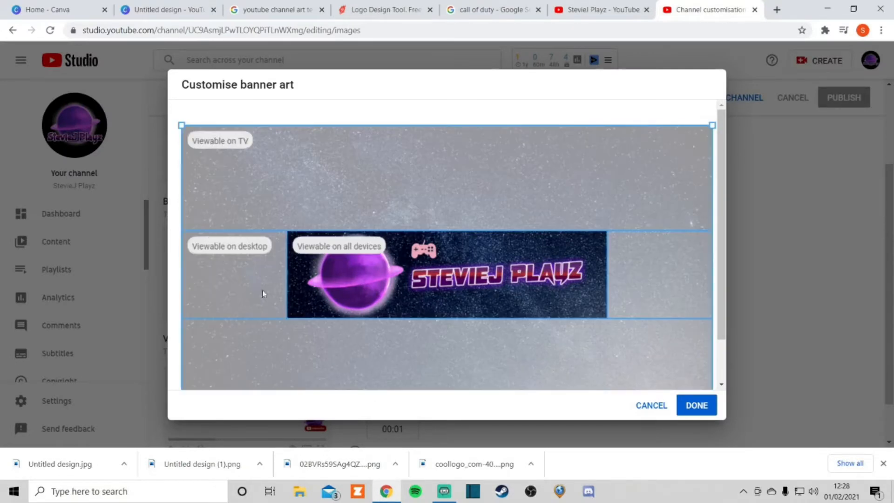
left_click(697, 405)
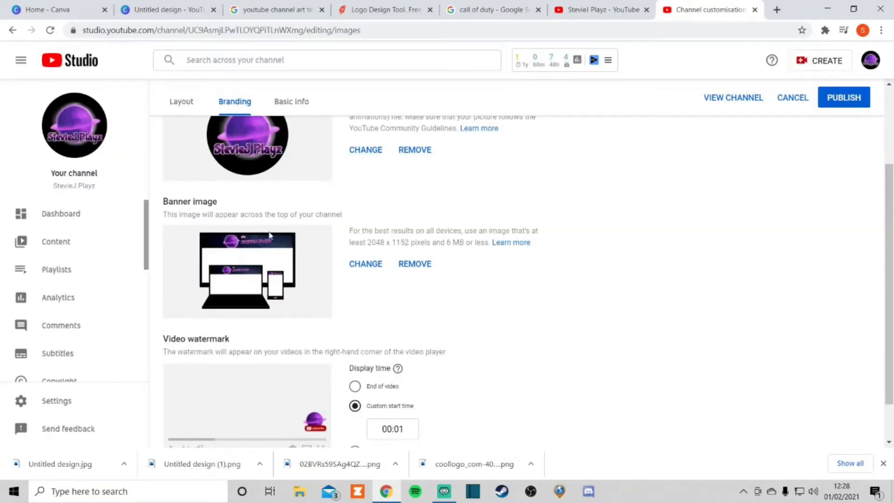
Step: Publish the branding changes and open the public channel page to view the new banner
left_click(861, 106)
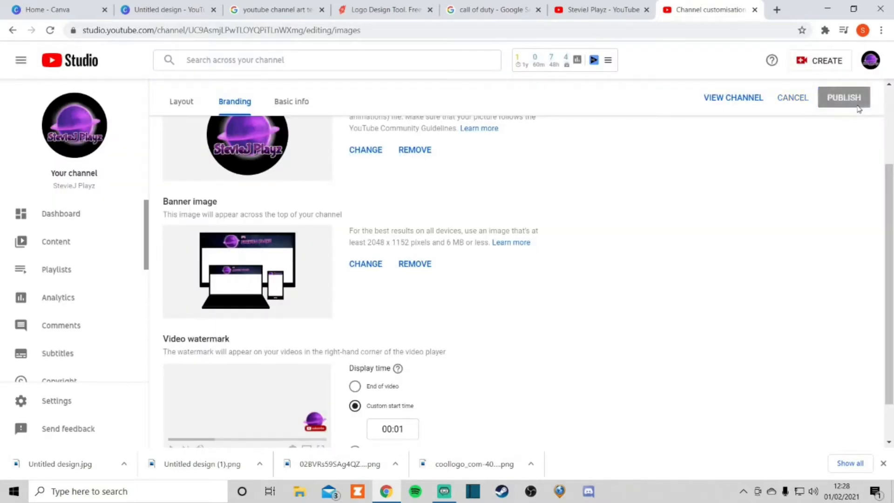
left_click(869, 61)
left_click(761, 129)
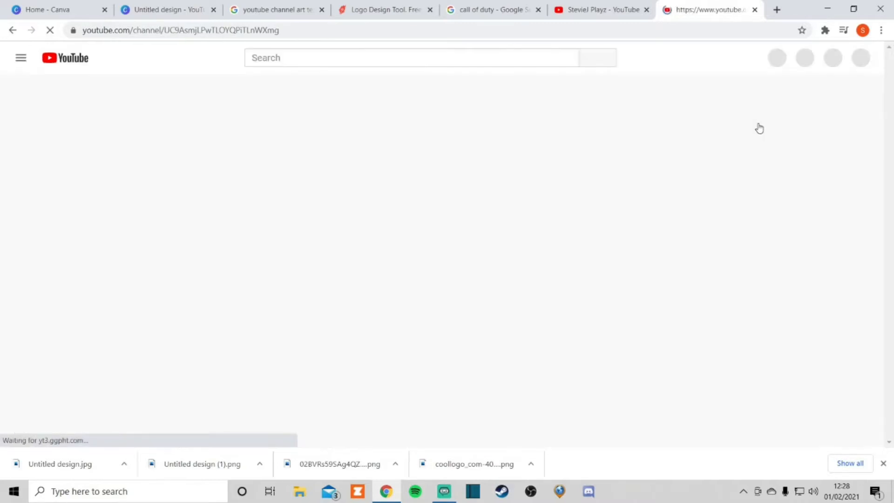